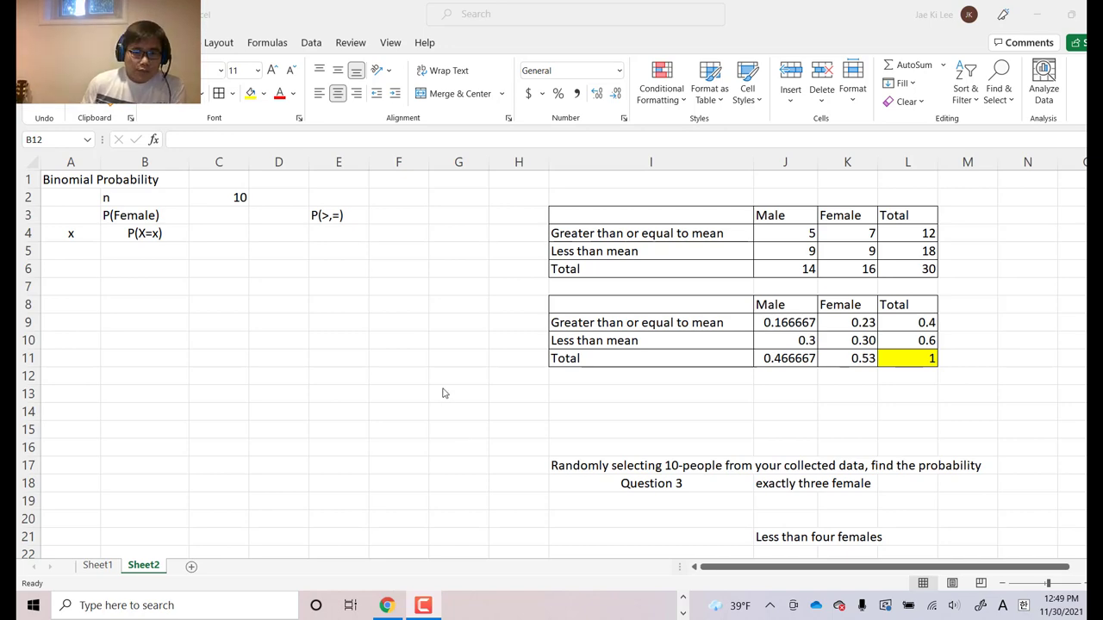
# Step: Enter 0.53 in C3 as the P(Female) probability
pyautogui.scroll(-5, 448, 407)
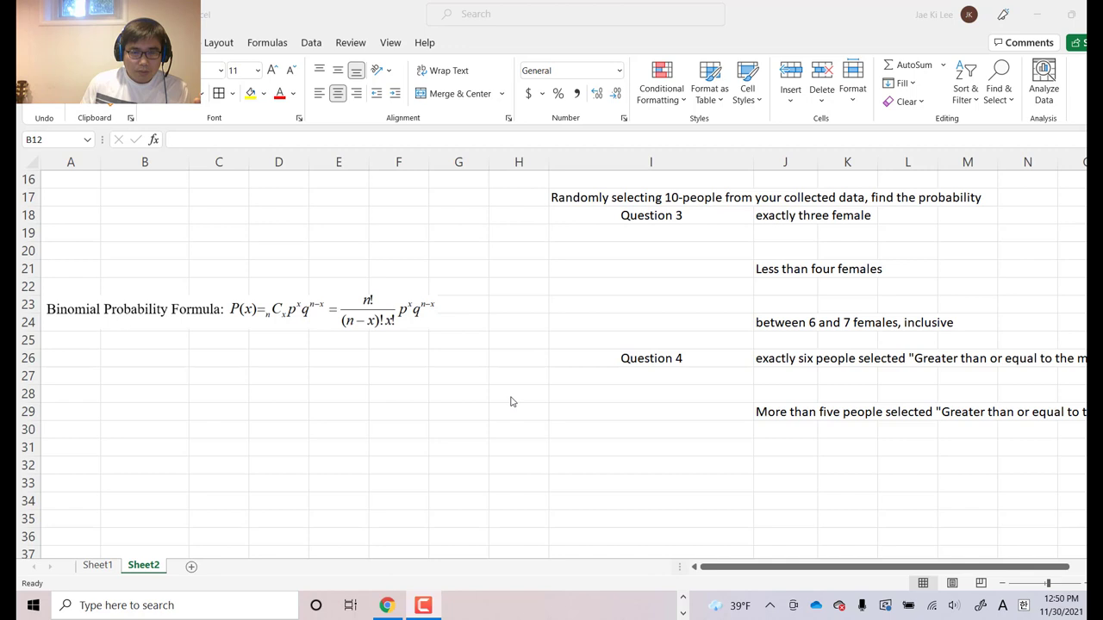
pyautogui.scroll(5, 511, 402)
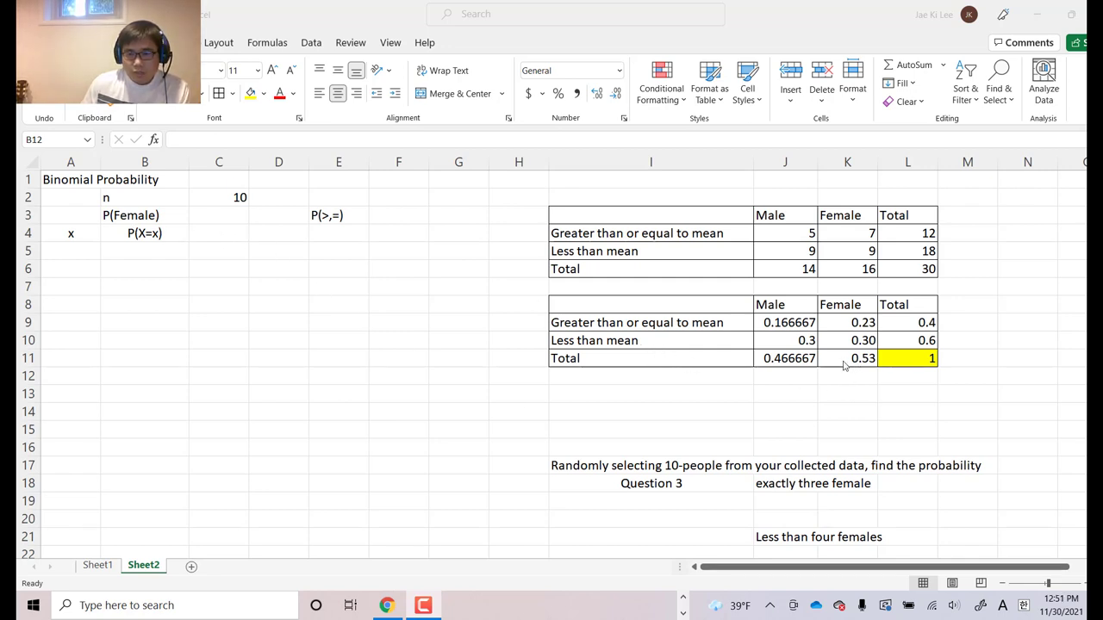
pyautogui.click(226, 219)
pyautogui.write('1')
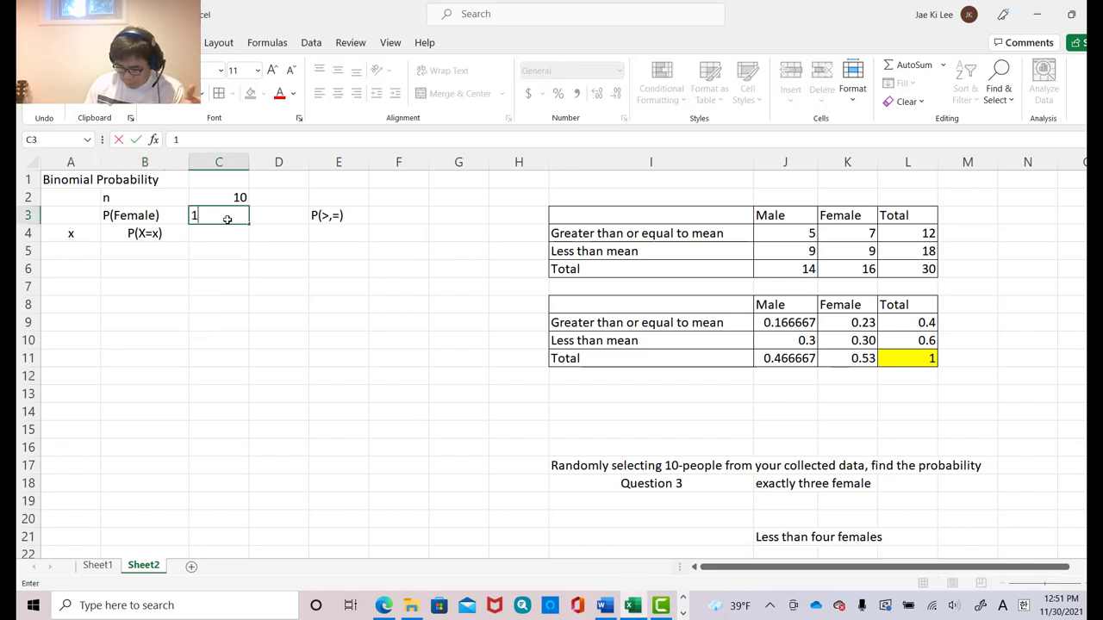
pyautogui.press('BackSpace')
pyautogui.write('0.53')
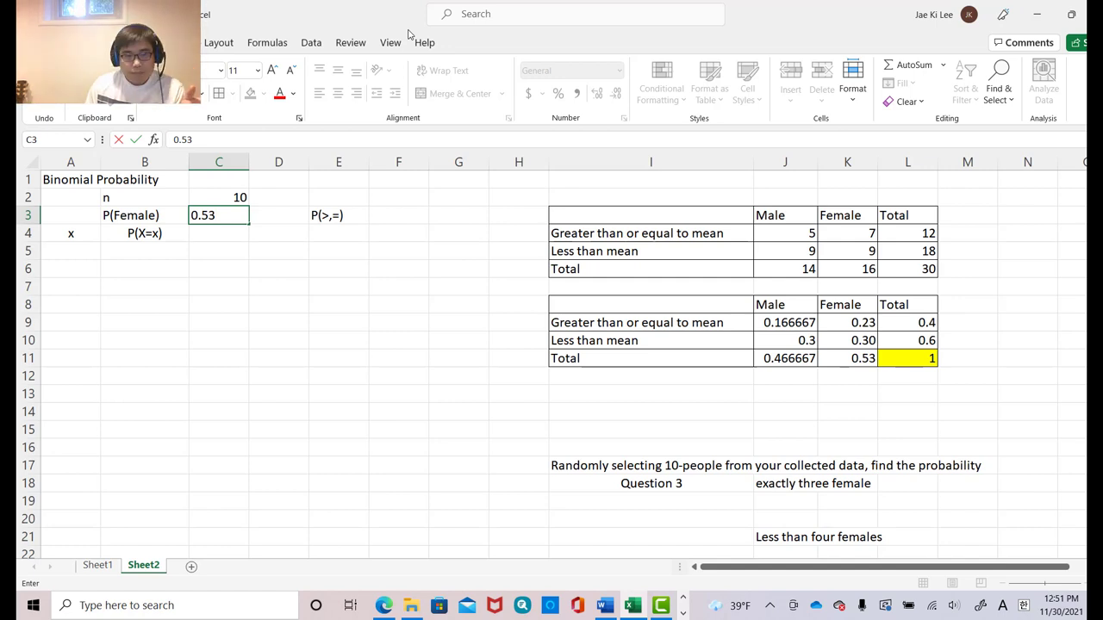
pyautogui.press('Return')
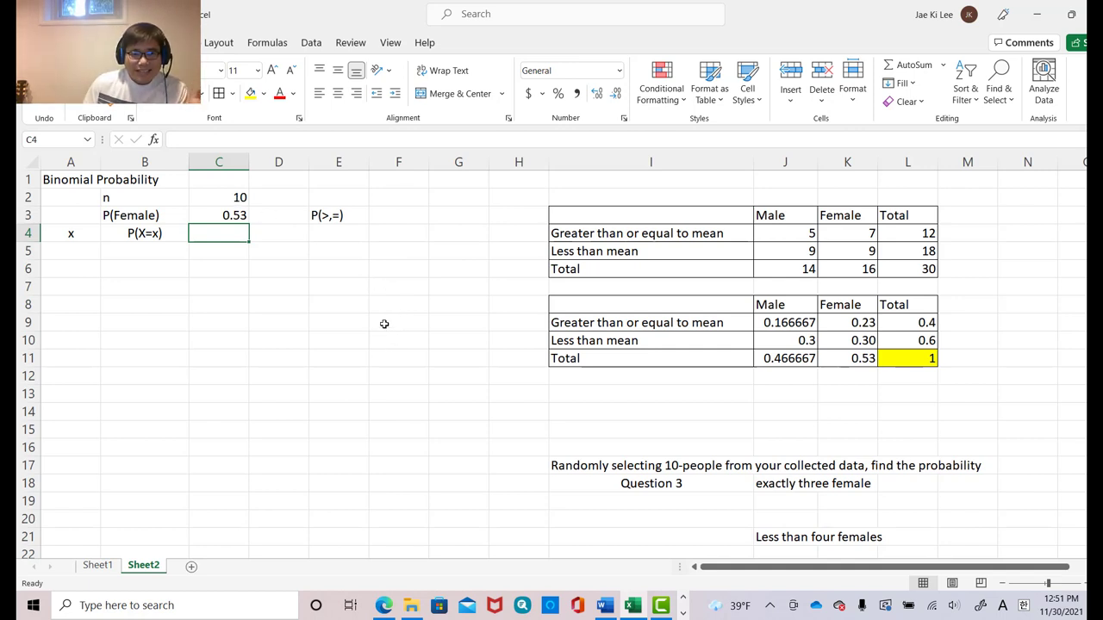
# Step: Fill the x column from A5 to A15 with the whole numbers 0 to 10
pyautogui.doubleClick(76, 248)
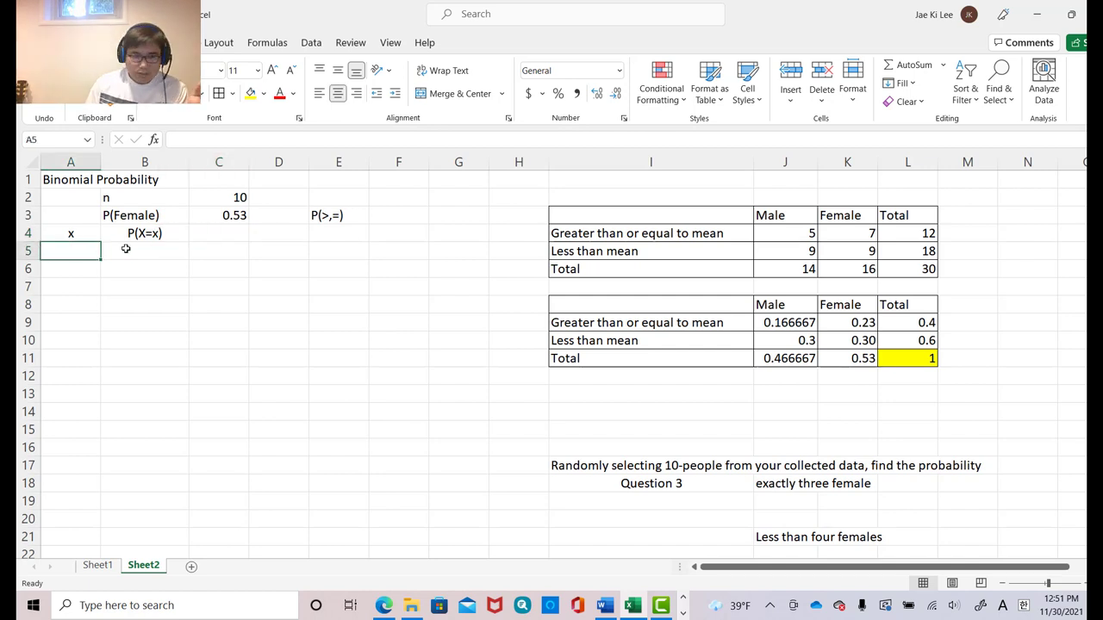
pyautogui.write('0')
pyautogui.press('Return')
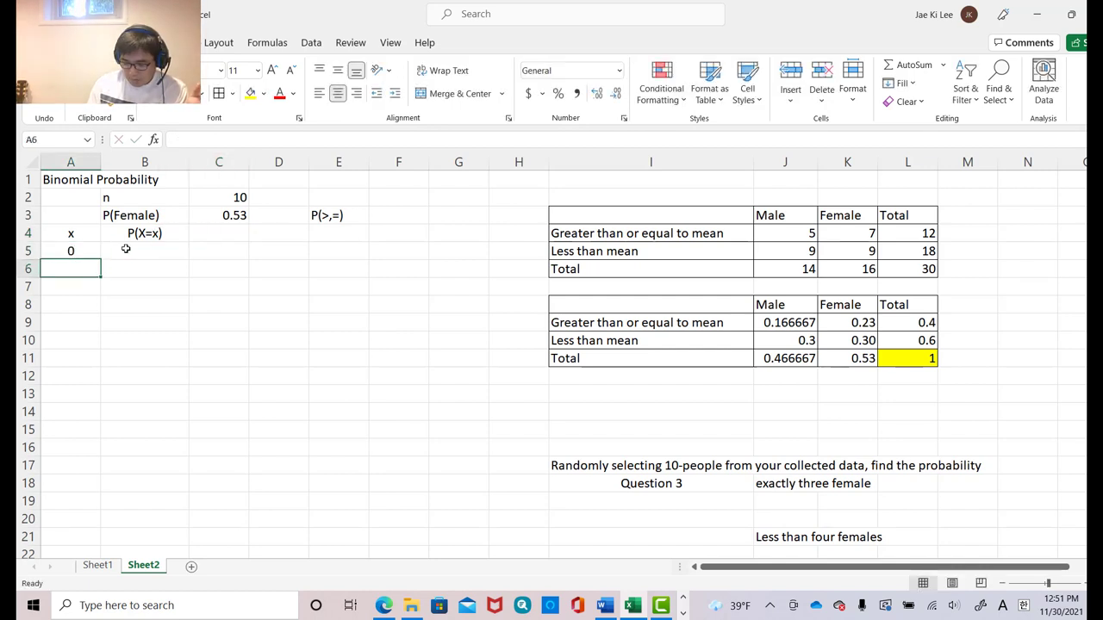
pyautogui.write('1')
pyautogui.press('Return')
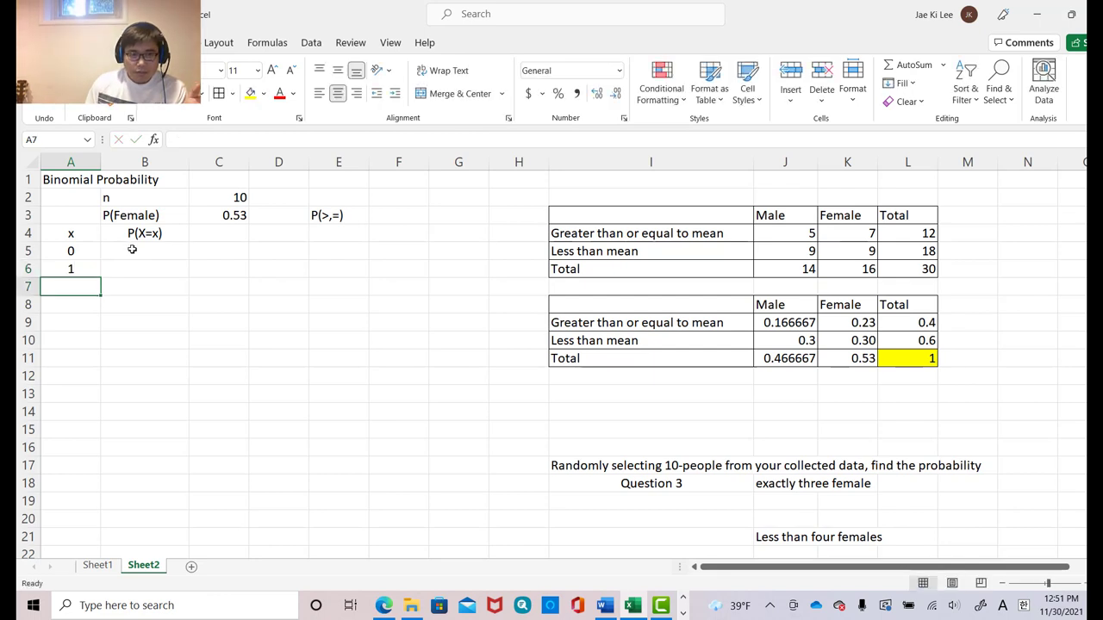
pyautogui.moveTo(75, 250); pyautogui.dragTo(84, 432)
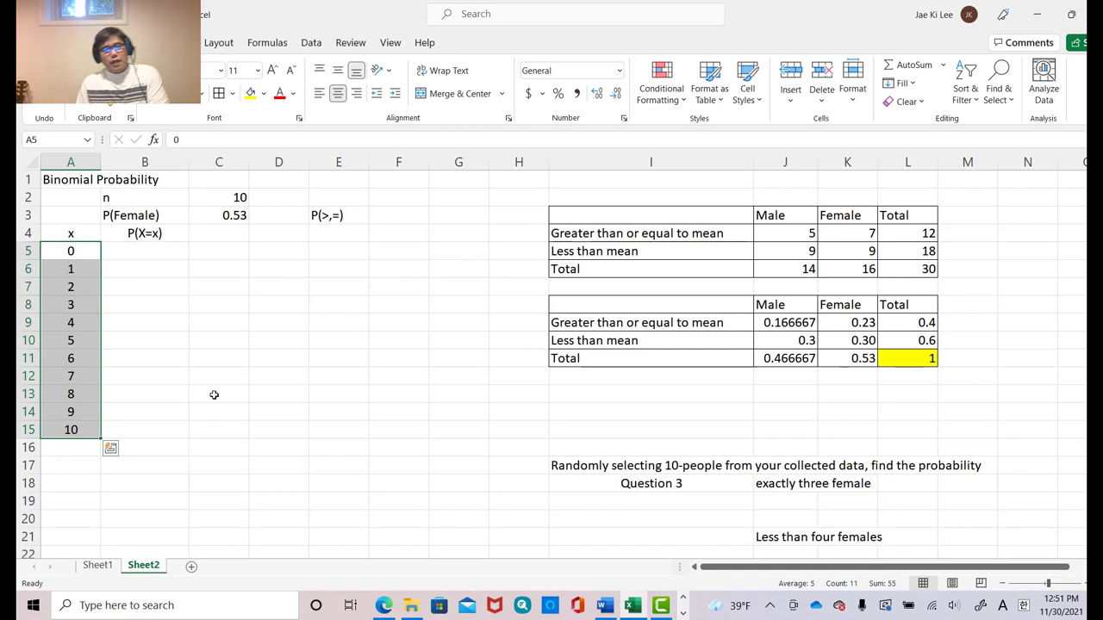
pyautogui.click(221, 394)
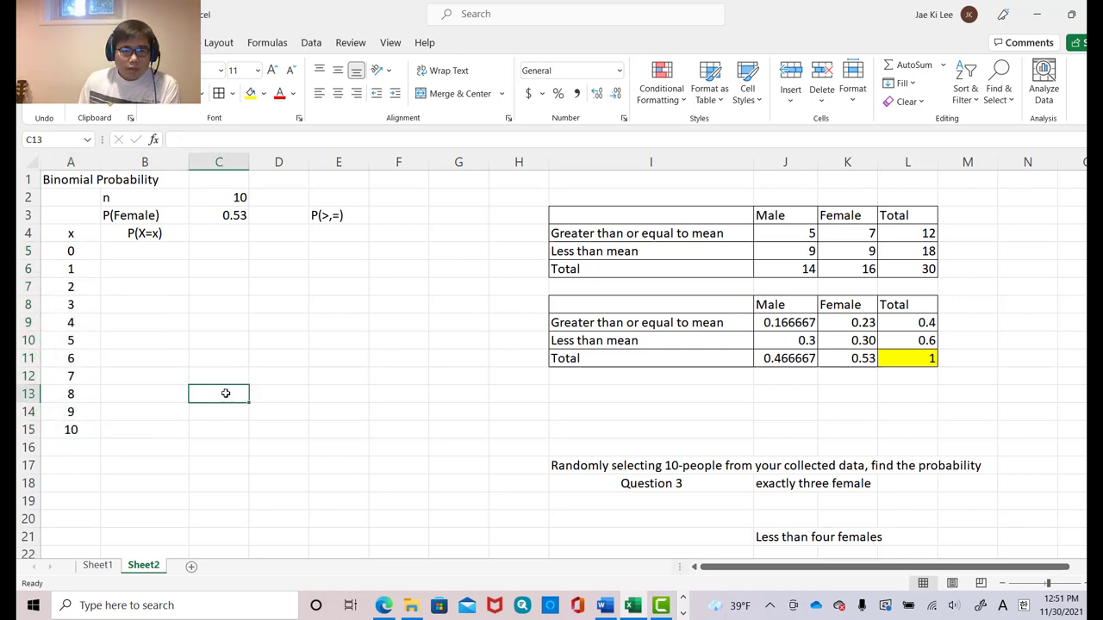
# Step: Begin a BINOM.DIST formula in B5 with A5 as the number of successes and row-locked C$2 as the trials
pyautogui.click(124, 263)
pyautogui.click(121, 255)
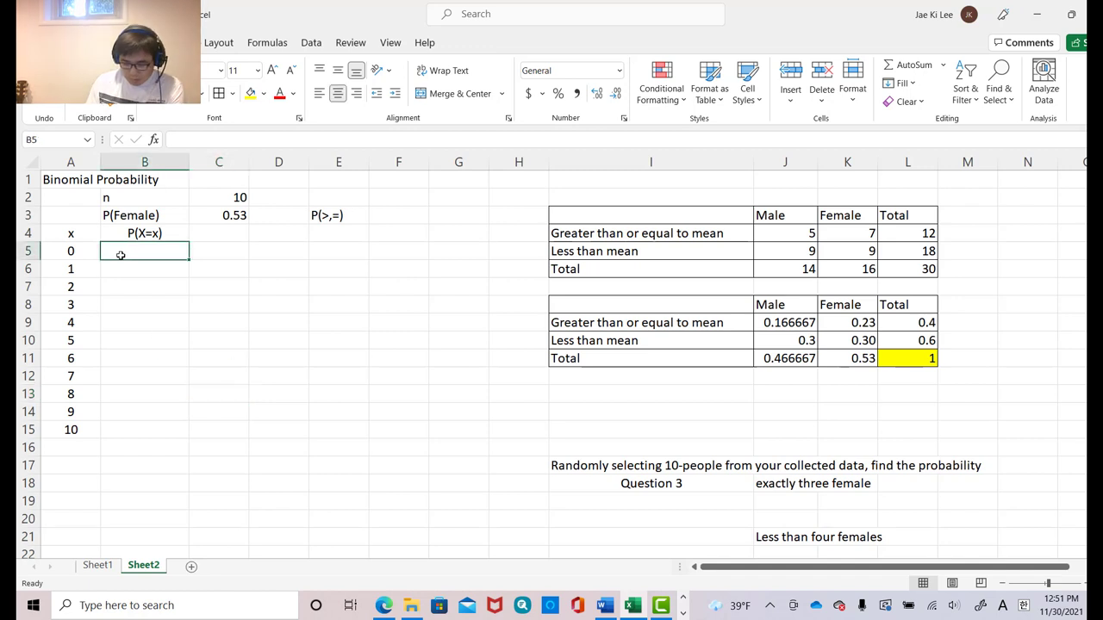
pyautogui.write('=')
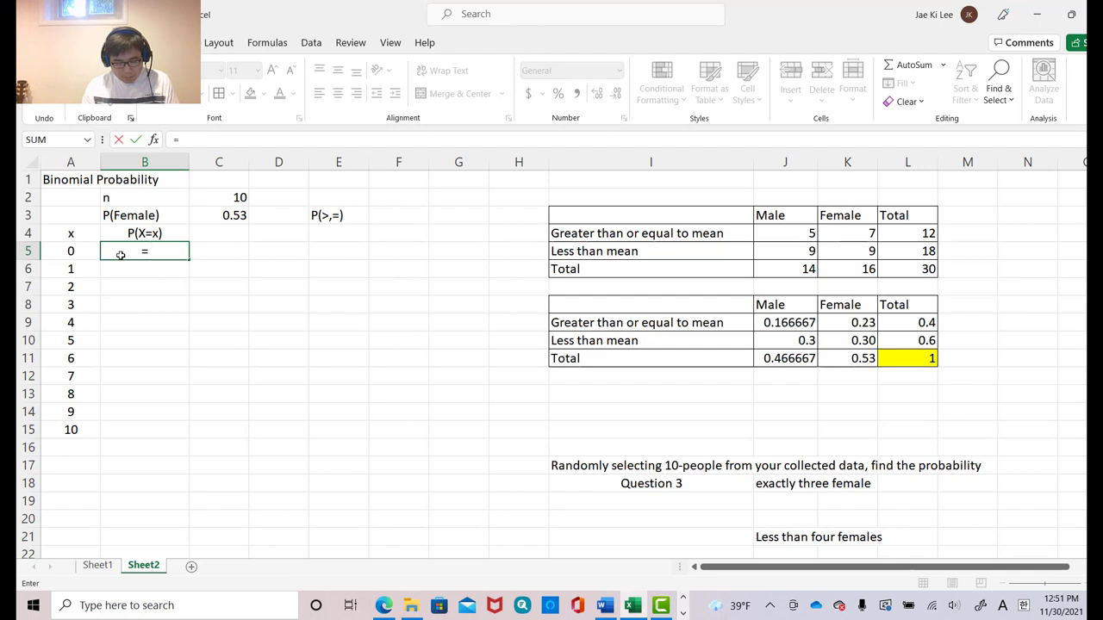
pyautogui.write('bi')
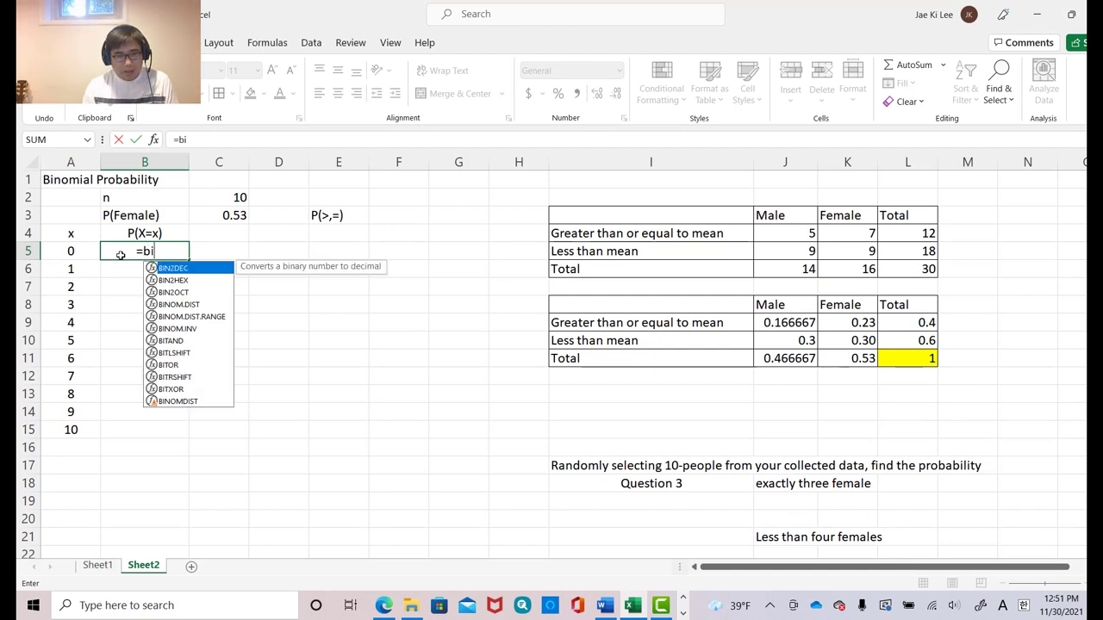
pyautogui.write('no')
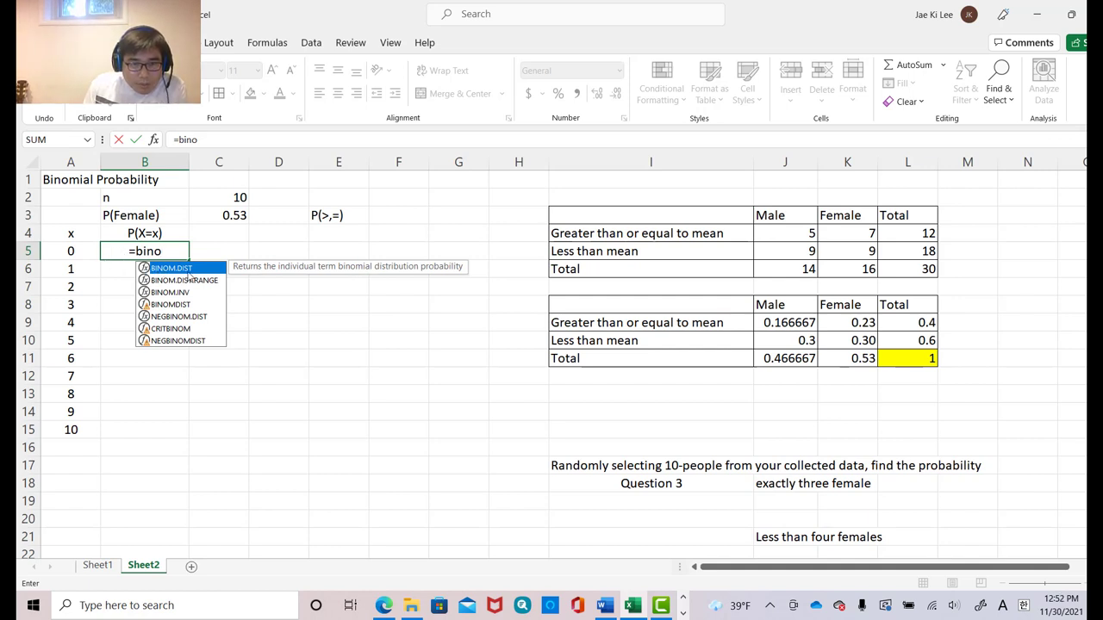
pyautogui.doubleClick(143, 270)
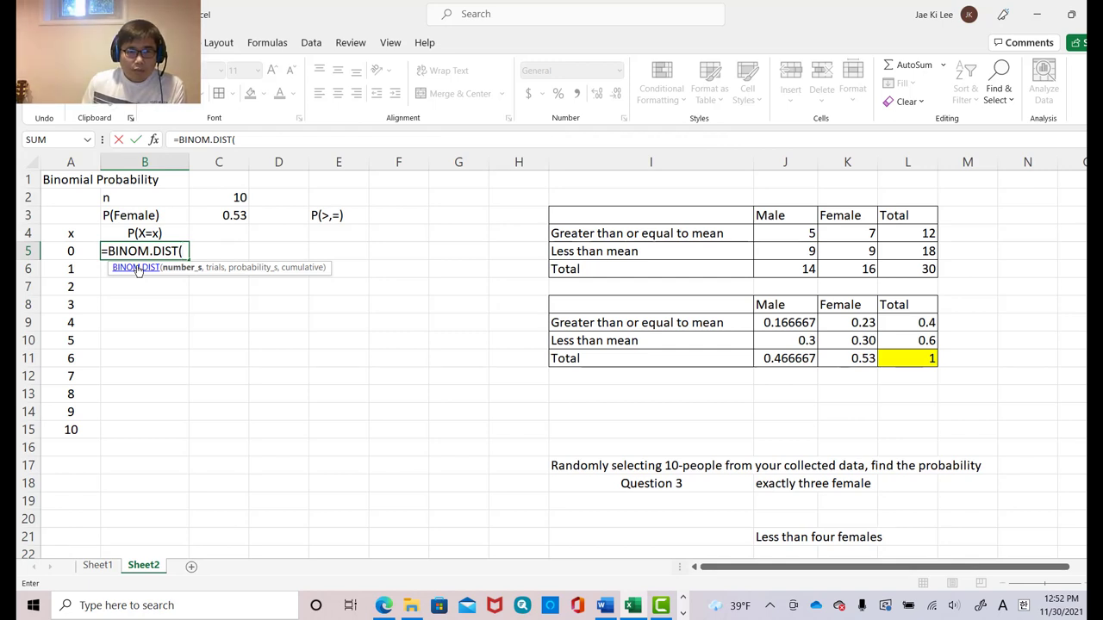
pyautogui.click(75, 252)
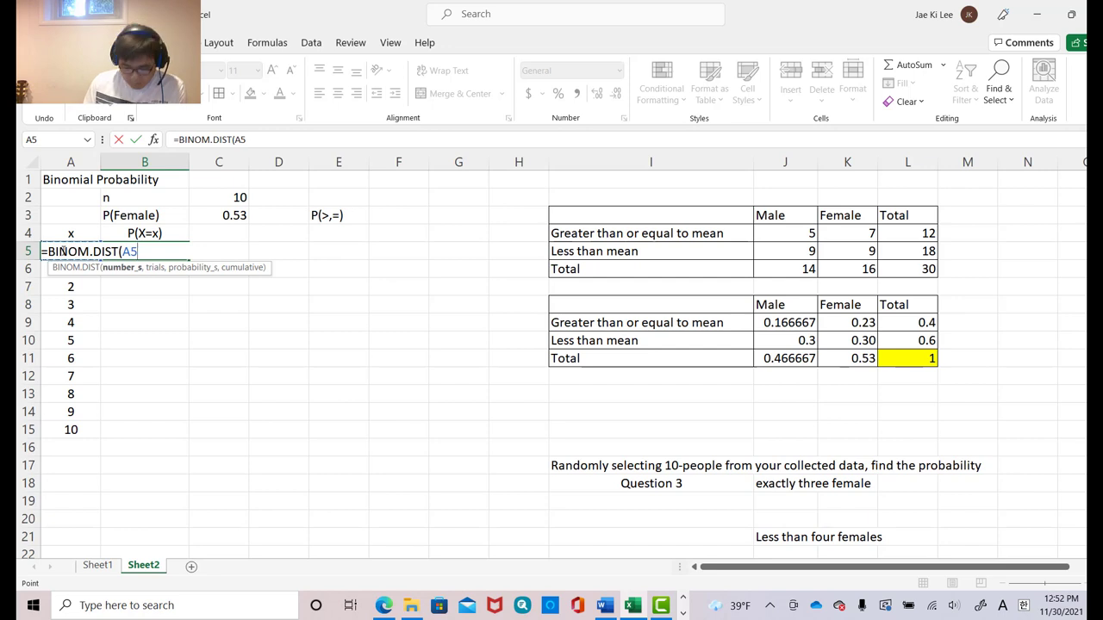
pyautogui.write(',')
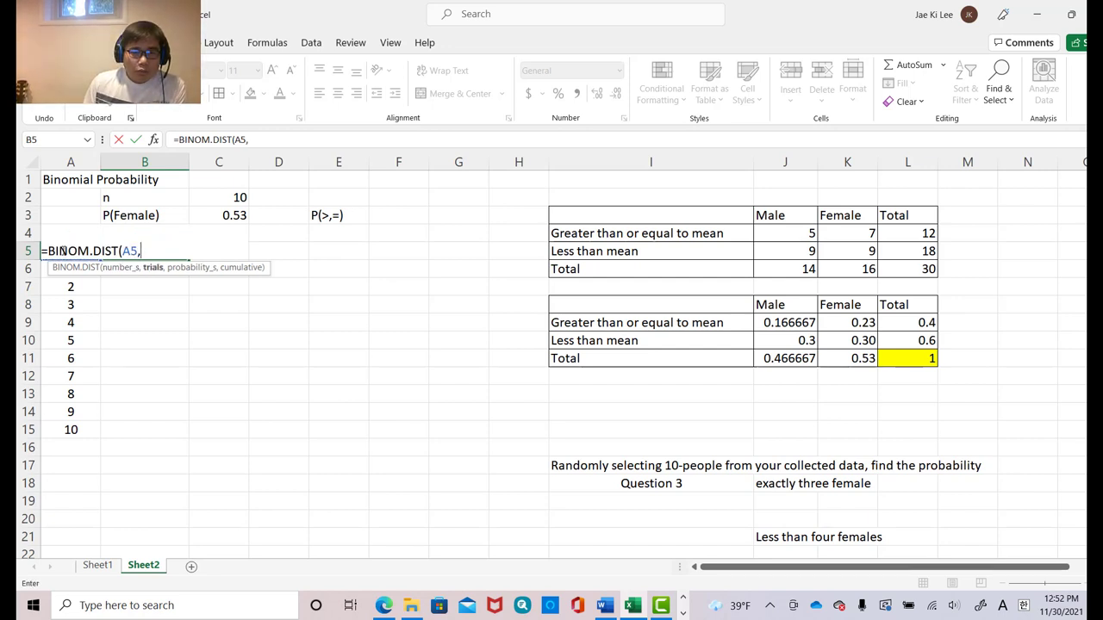
pyautogui.click(220, 198)
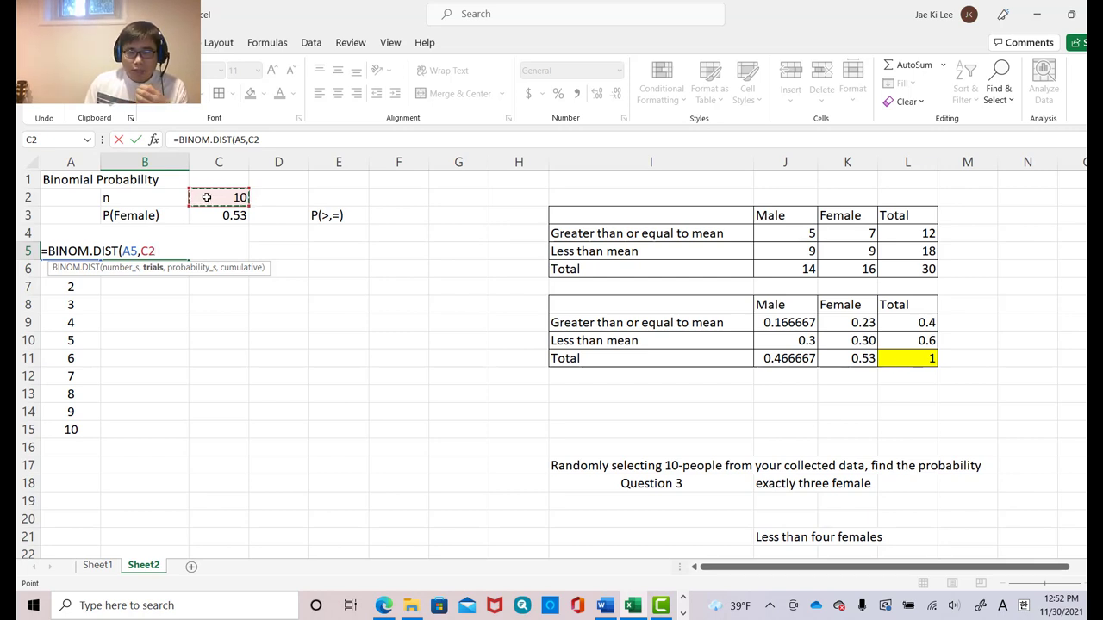
pyautogui.click(149, 251)
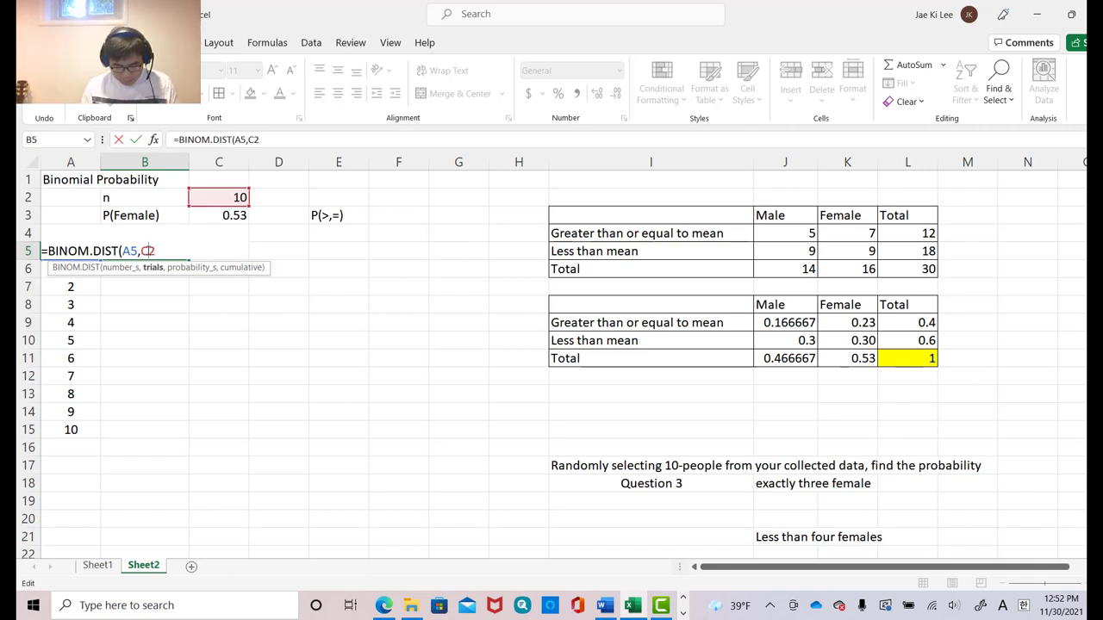
pyautogui.write('$')
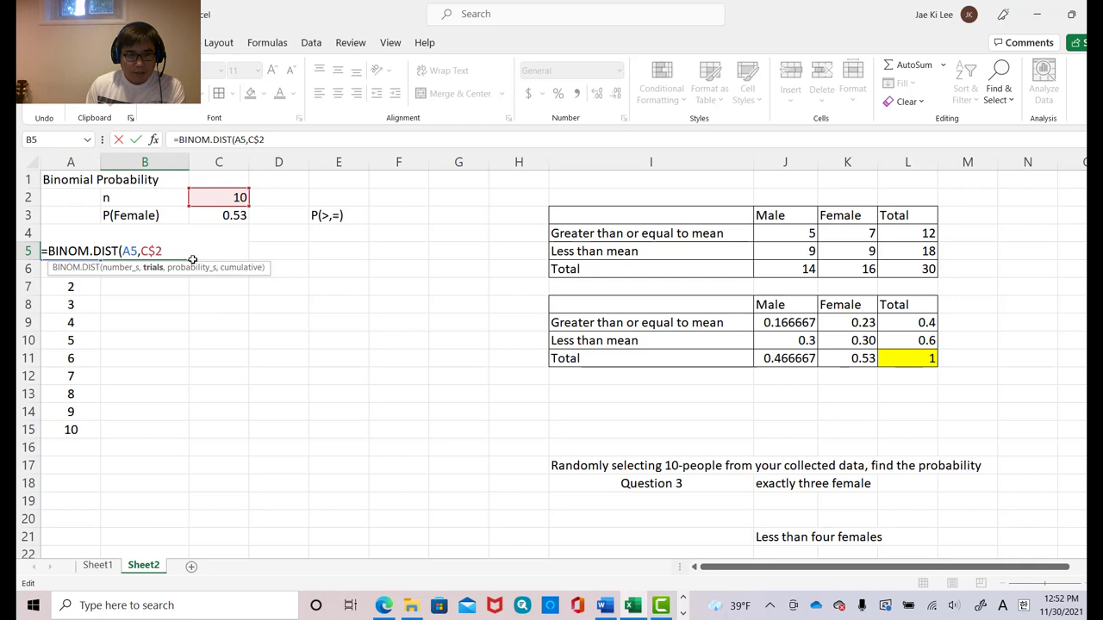
# Step: Complete the B5 formula with C$3 as the probability and FALSE for cumulative, giving =BINOM.DIST(A5,C$2,C$3,FALSE)
pyautogui.write(',')
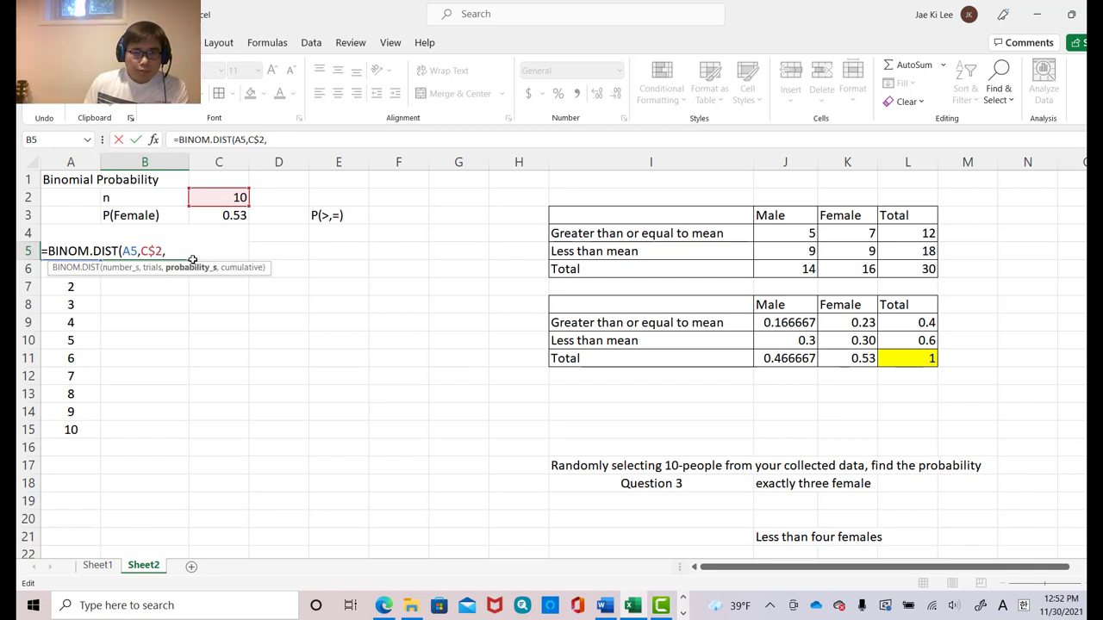
pyautogui.click(225, 215)
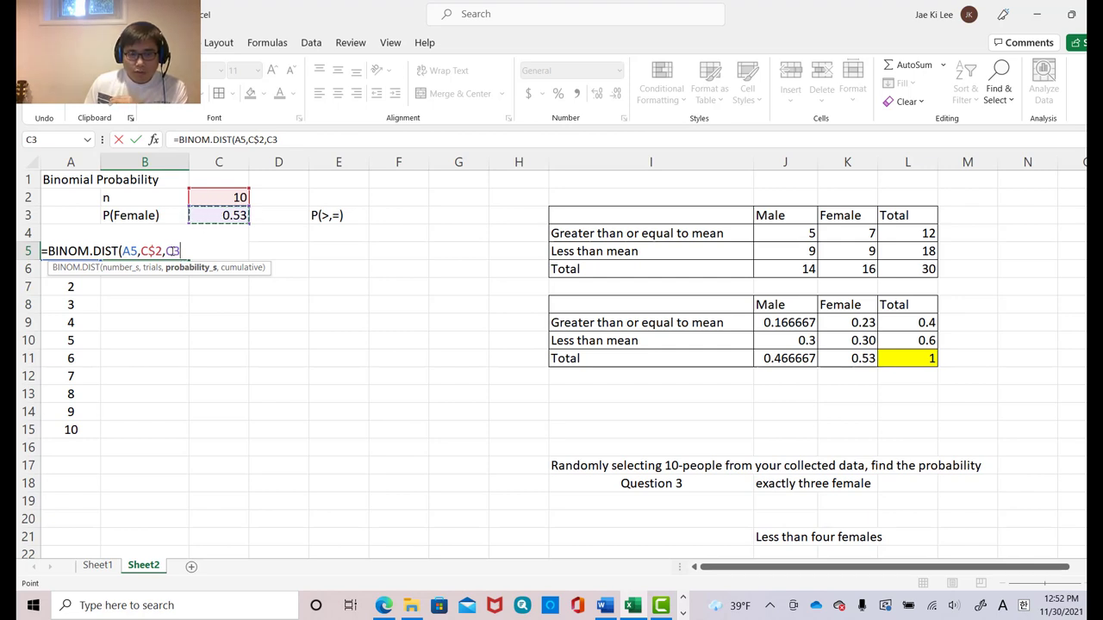
pyautogui.click(174, 250)
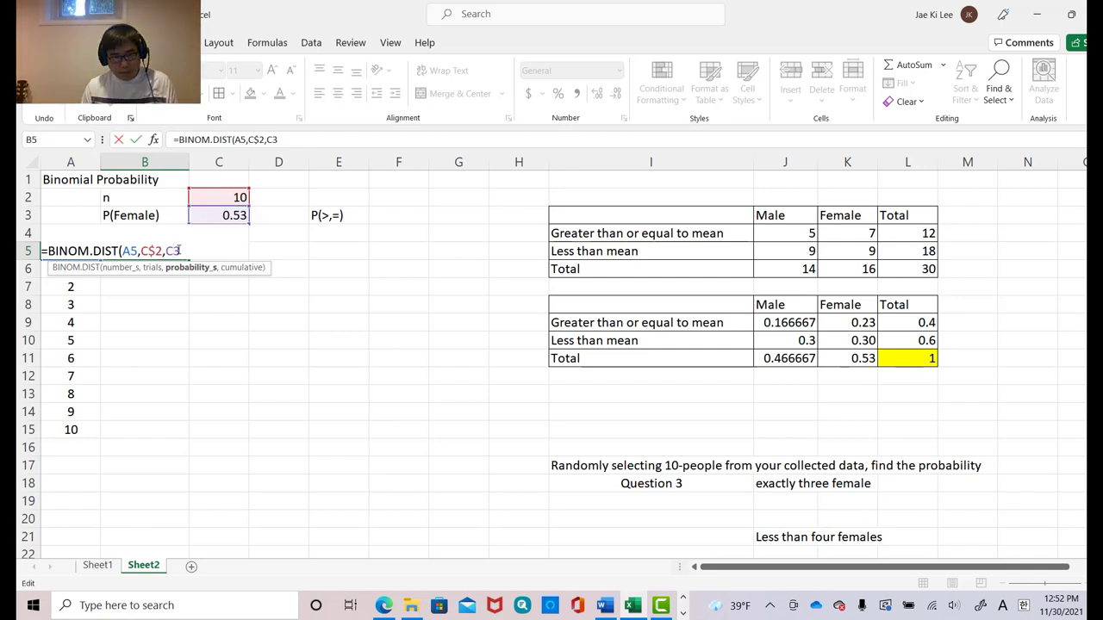
pyautogui.write('$2')
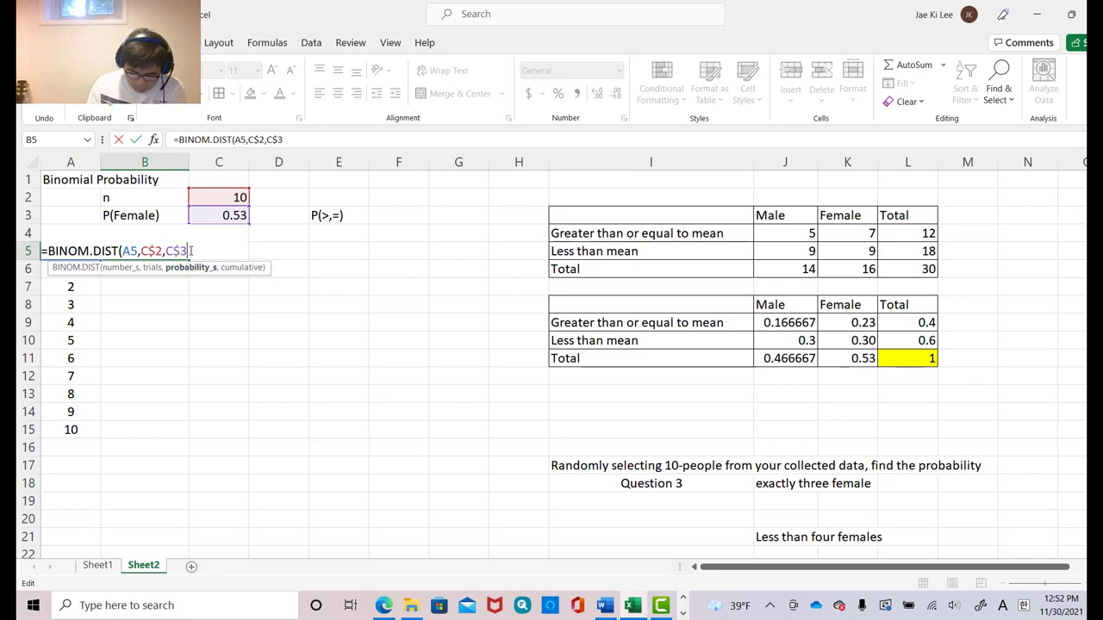
pyautogui.write(',')
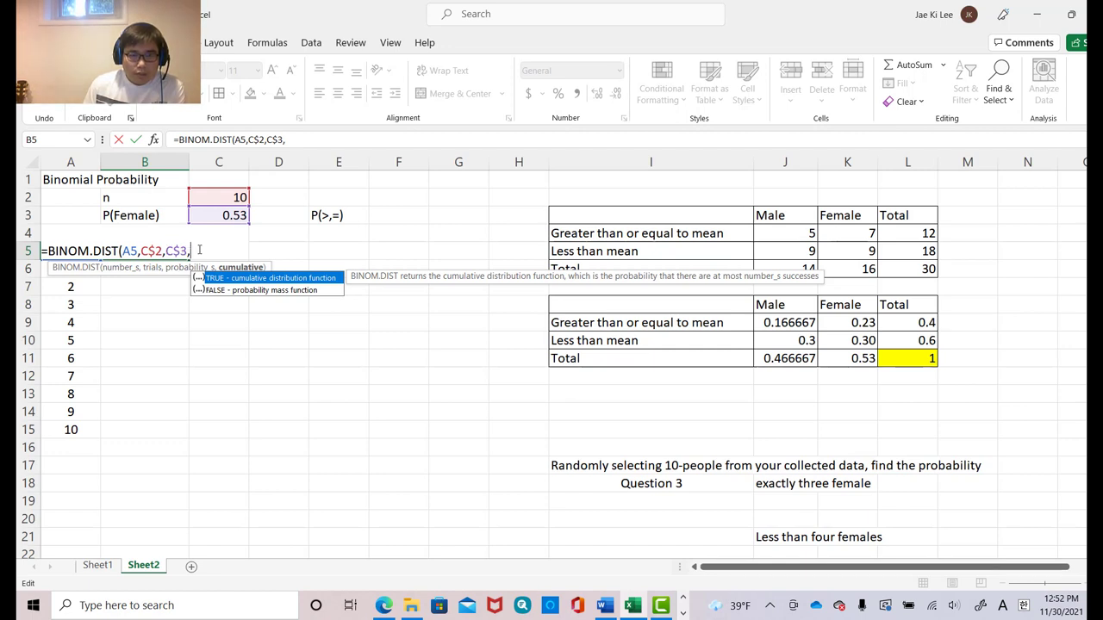
pyautogui.doubleClick(200, 291)
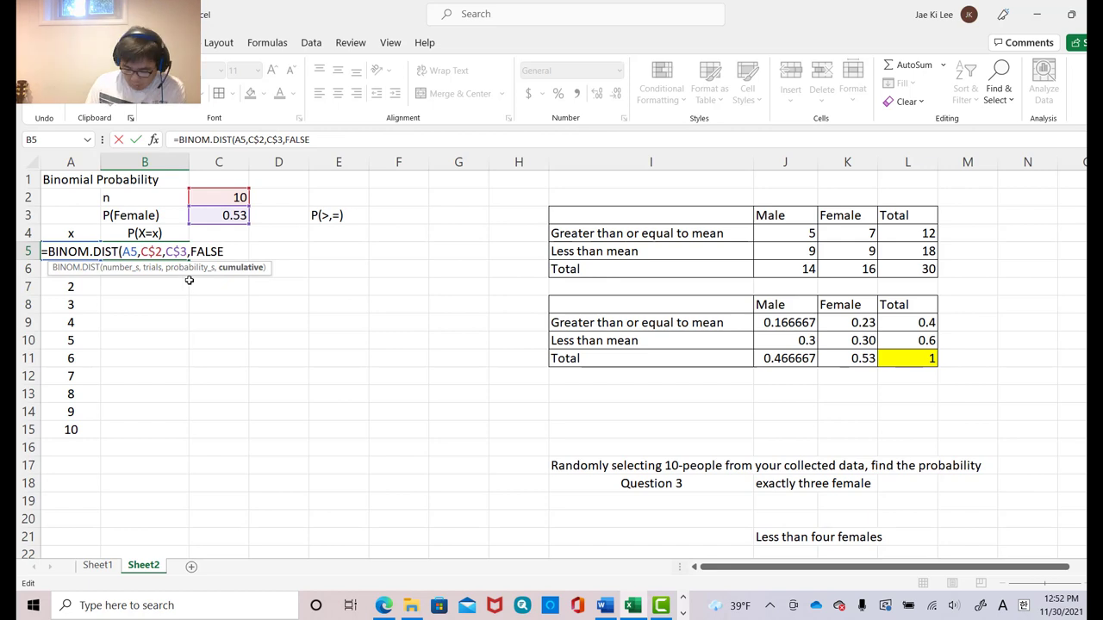
pyautogui.write(')')
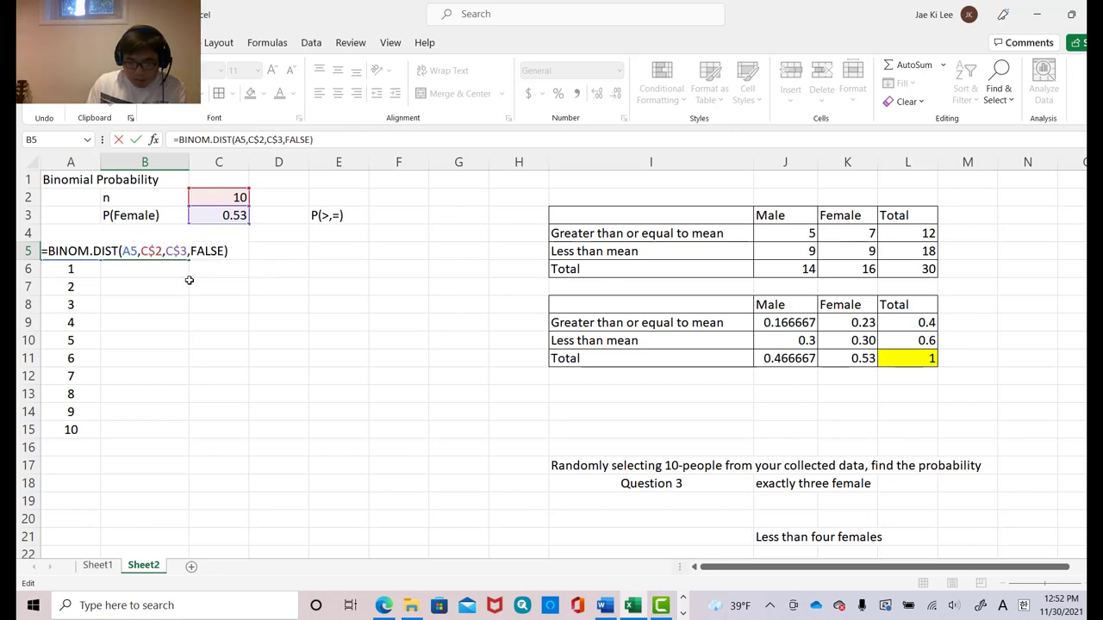
pyautogui.press('Return')
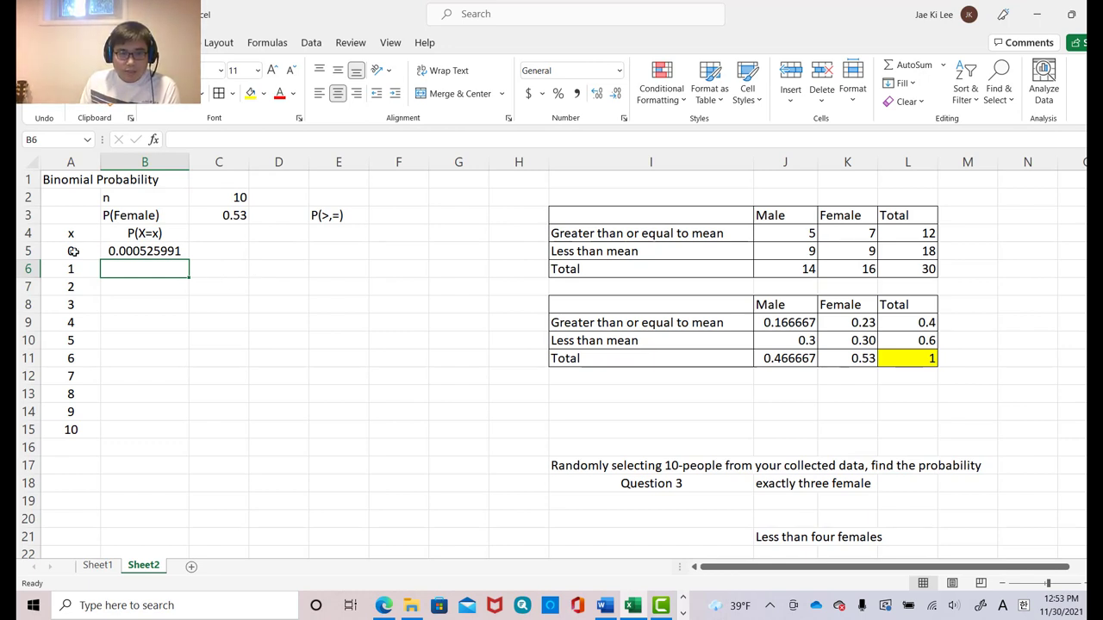
# Step: Copy the BINOM.DIST formula from B5 down through B15 for every x value
pyautogui.click(151, 251)
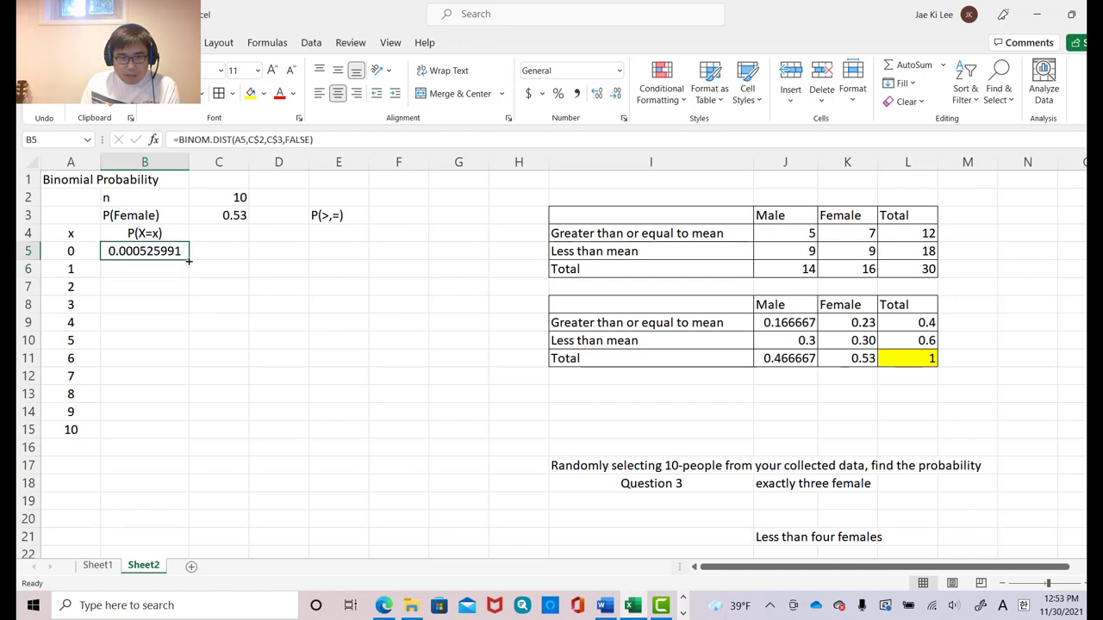
pyautogui.moveTo(188, 259); pyautogui.dragTo(190, 435)
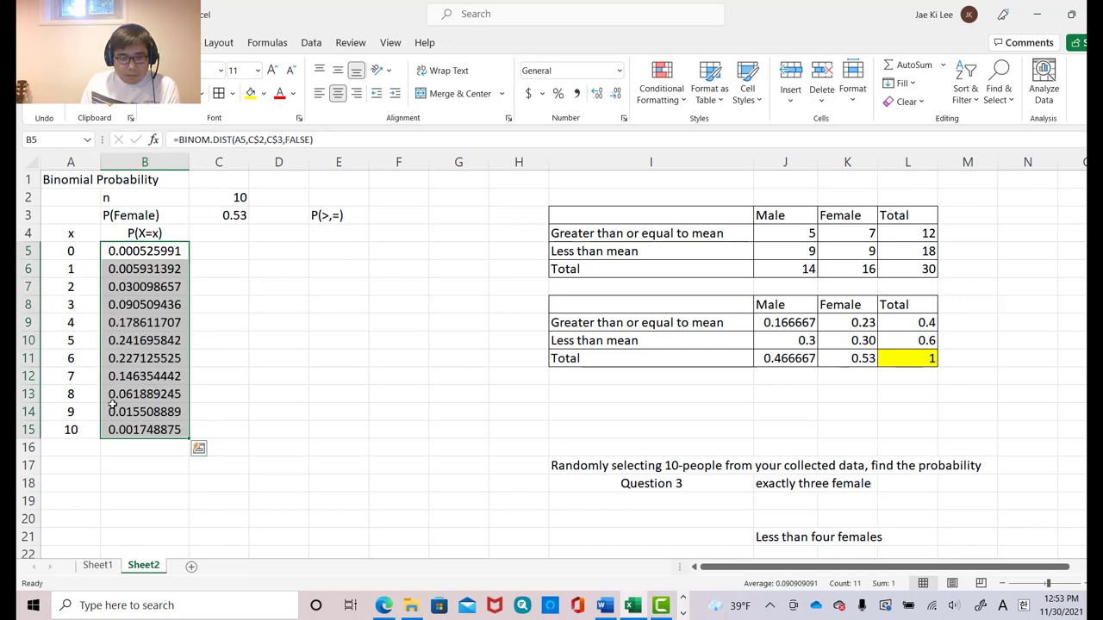
pyautogui.click(342, 479)
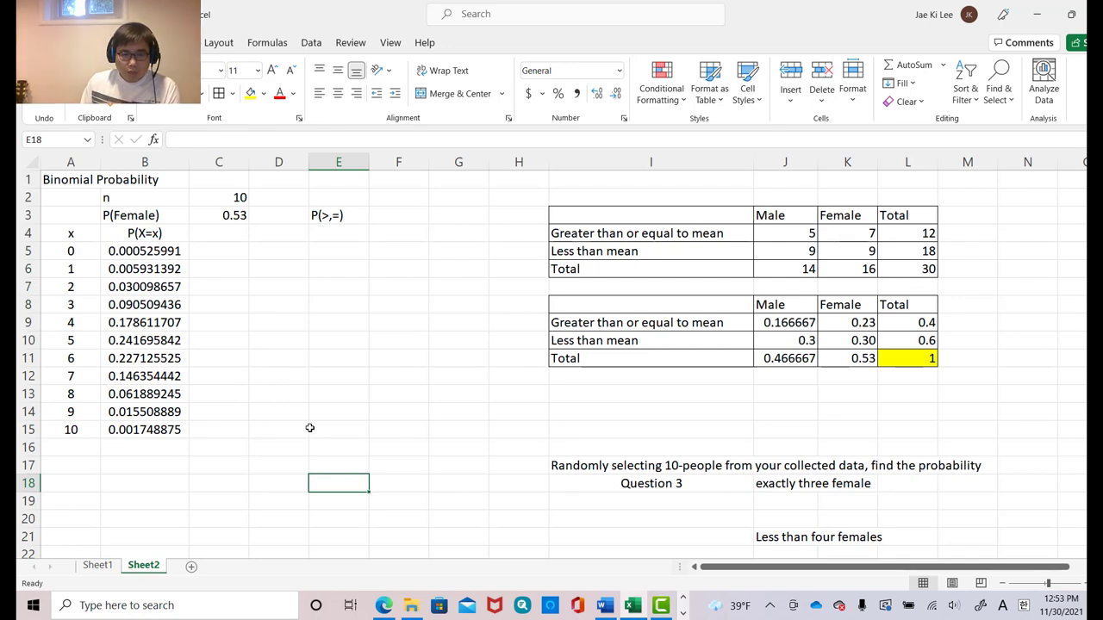
# Step: Total the P(X=x) probabilities B5:B15 in B16 with AutoSum
pyautogui.click(167, 449)
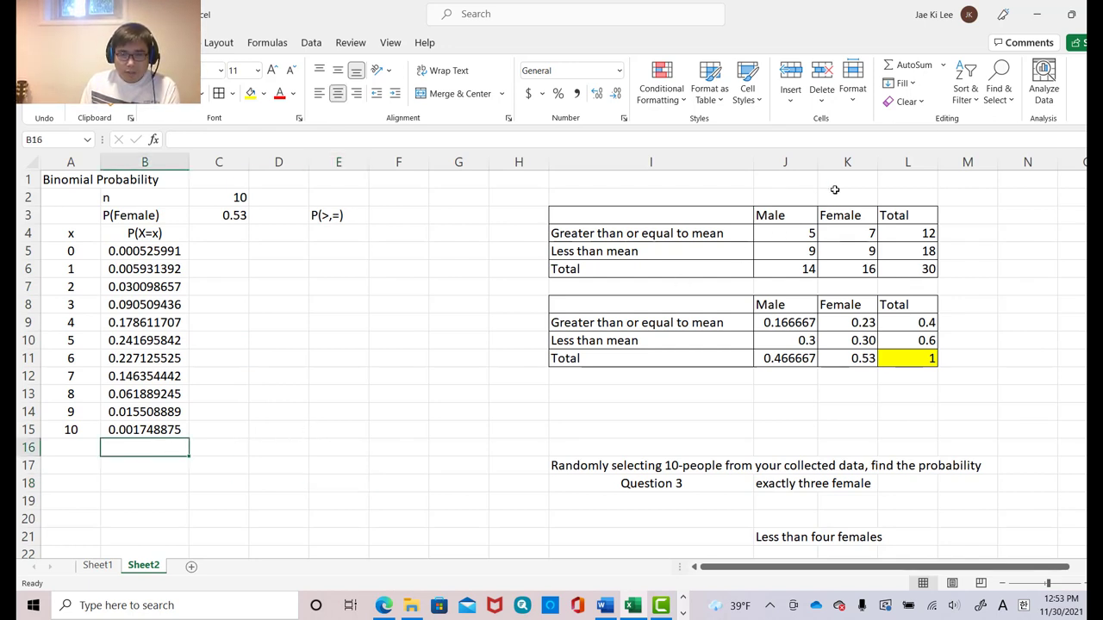
pyautogui.click(898, 67)
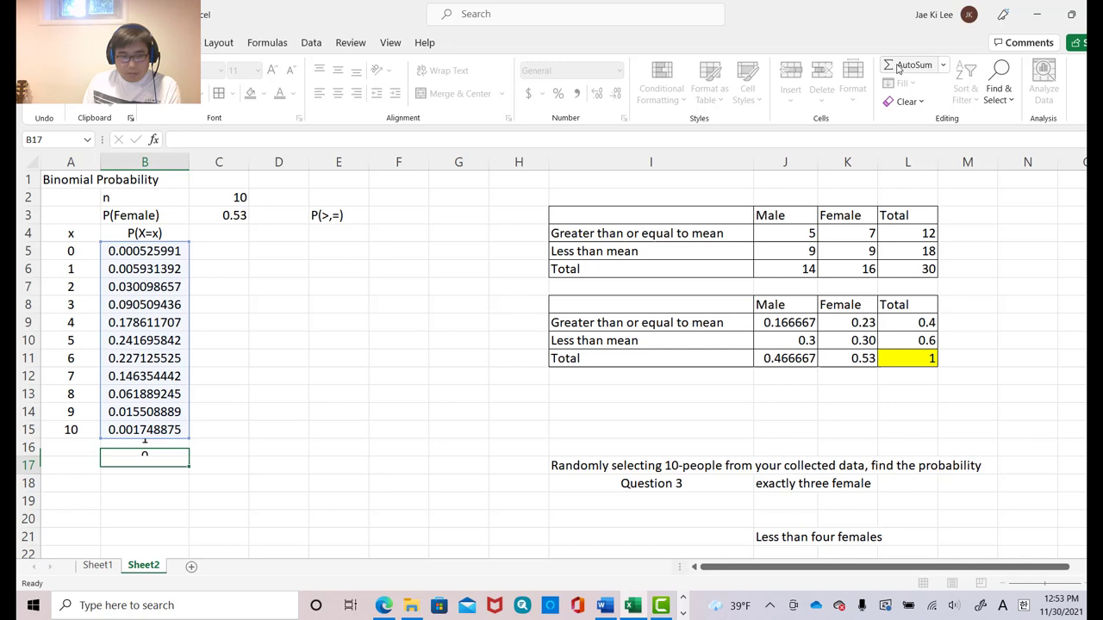
pyautogui.press('Return')
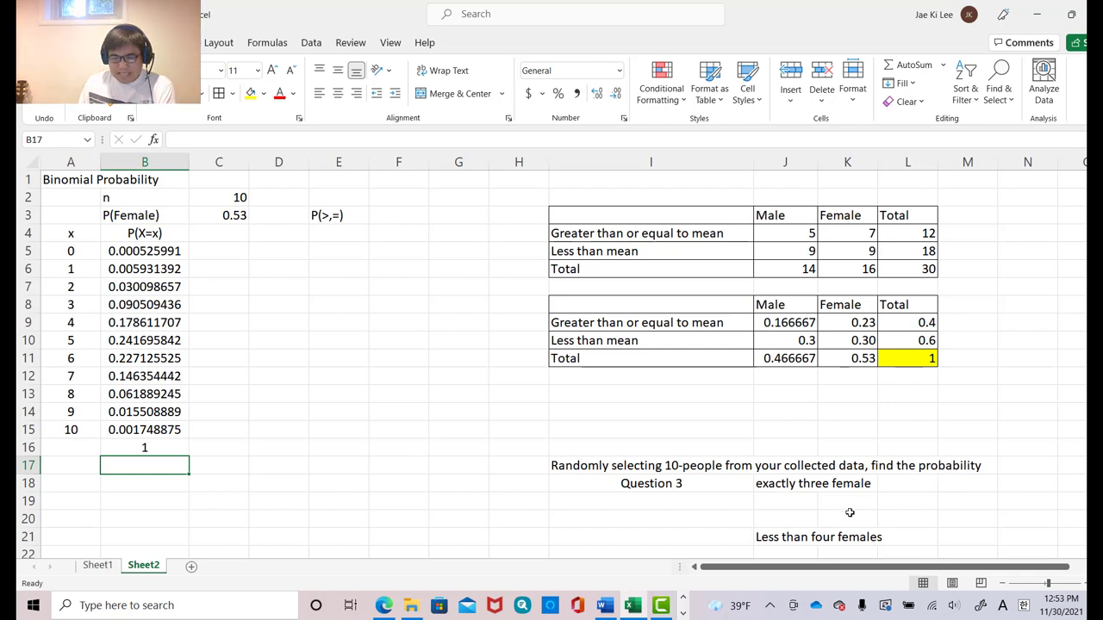
# Step: Label J19 as P(3) under the "exactly three female" question
pyautogui.click(785, 504)
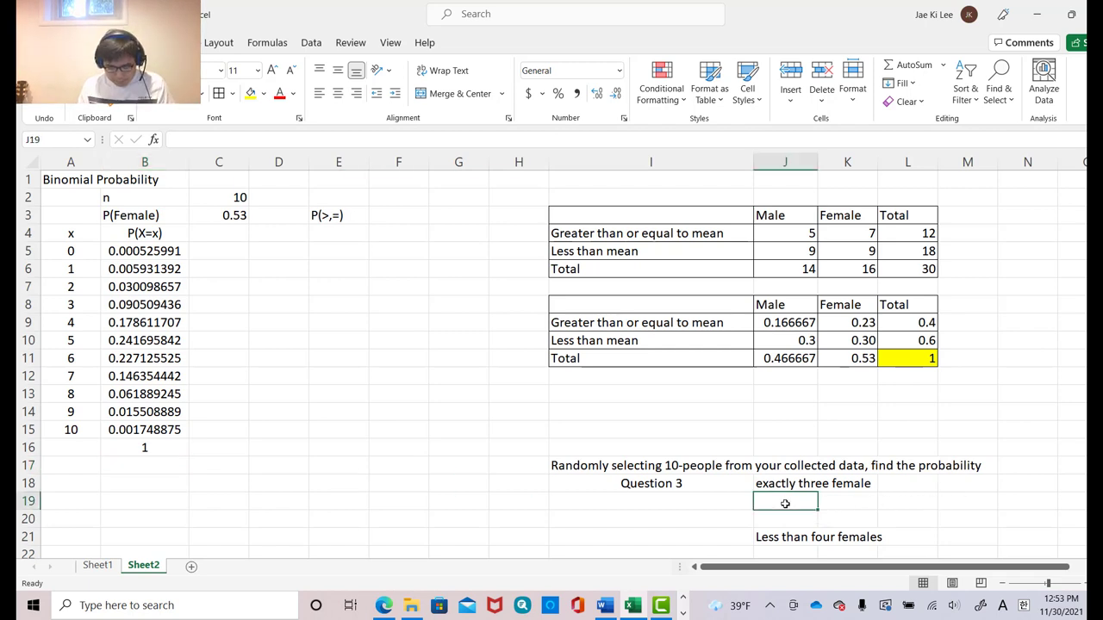
pyautogui.write(')')
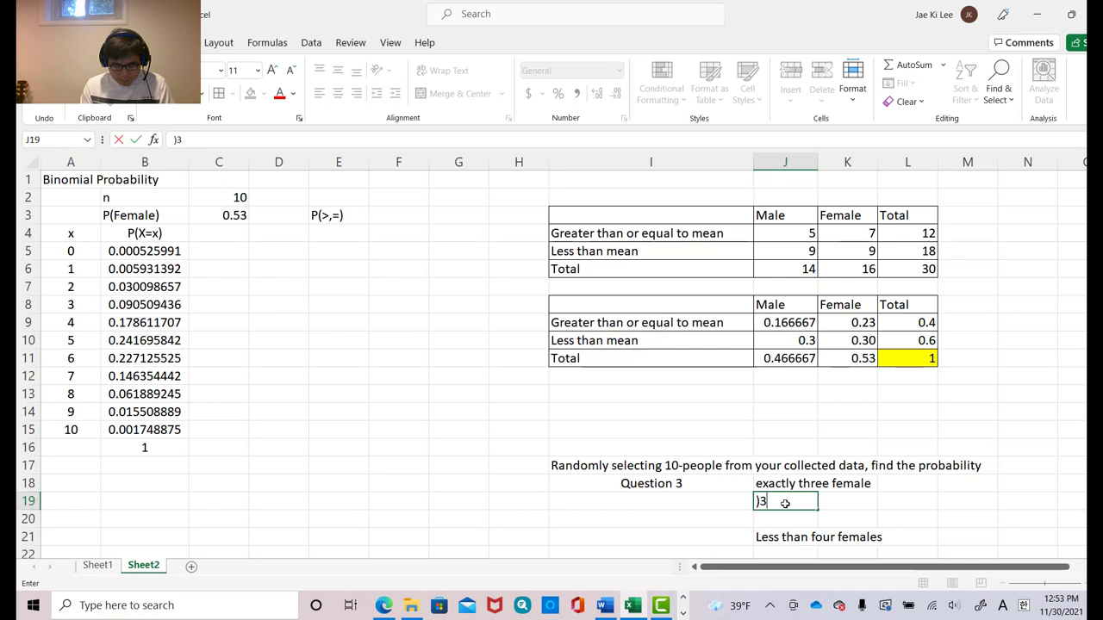
pyautogui.write('(3)')
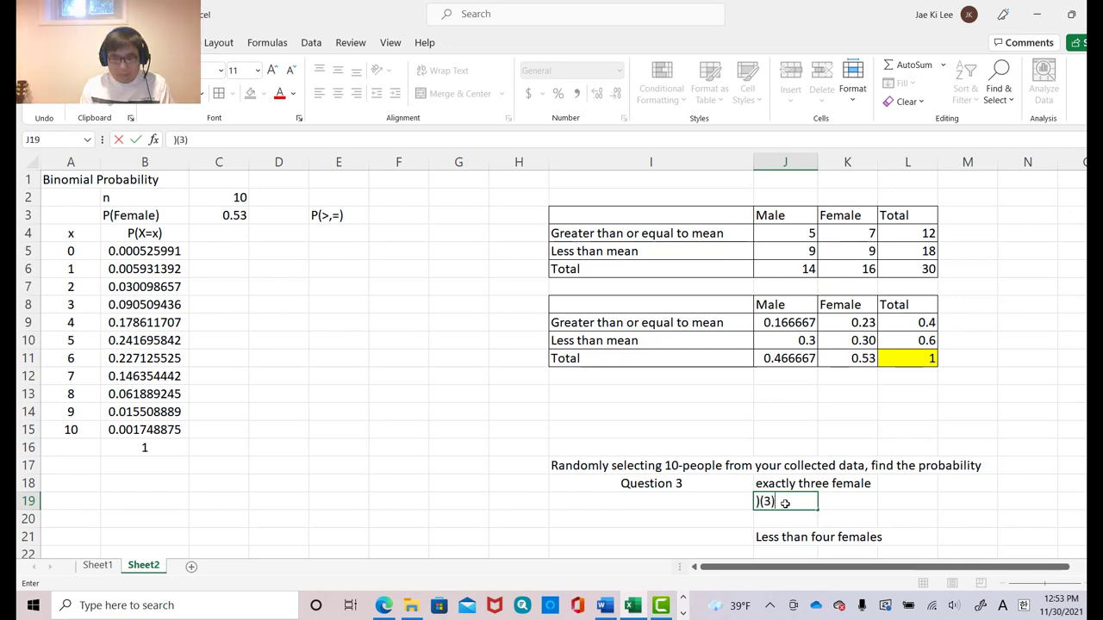
pyautogui.press('BackSpace')
pyautogui.press('BackSpace')
pyautogui.press('BackSpace')
pyautogui.press('BackSpace')
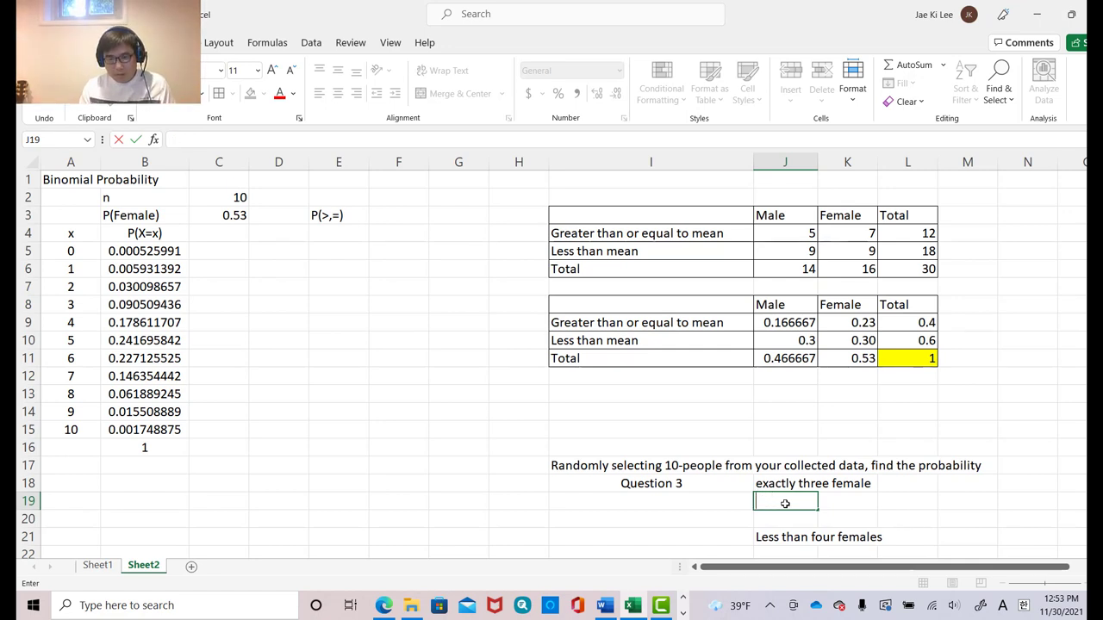
pyautogui.write('P(3')
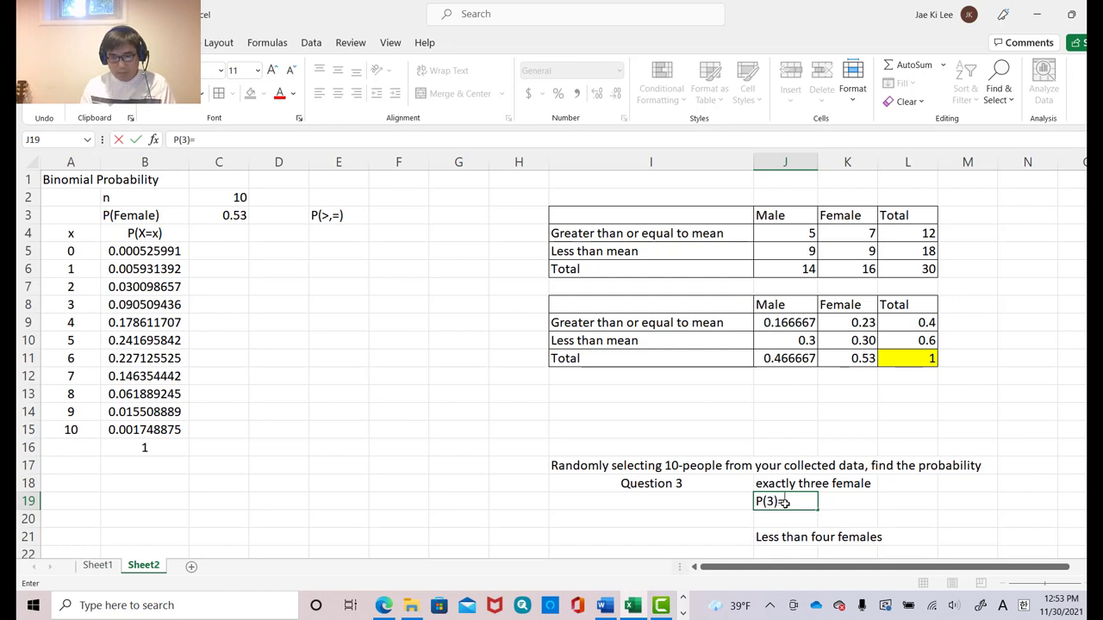
pyautogui.press('Tab')
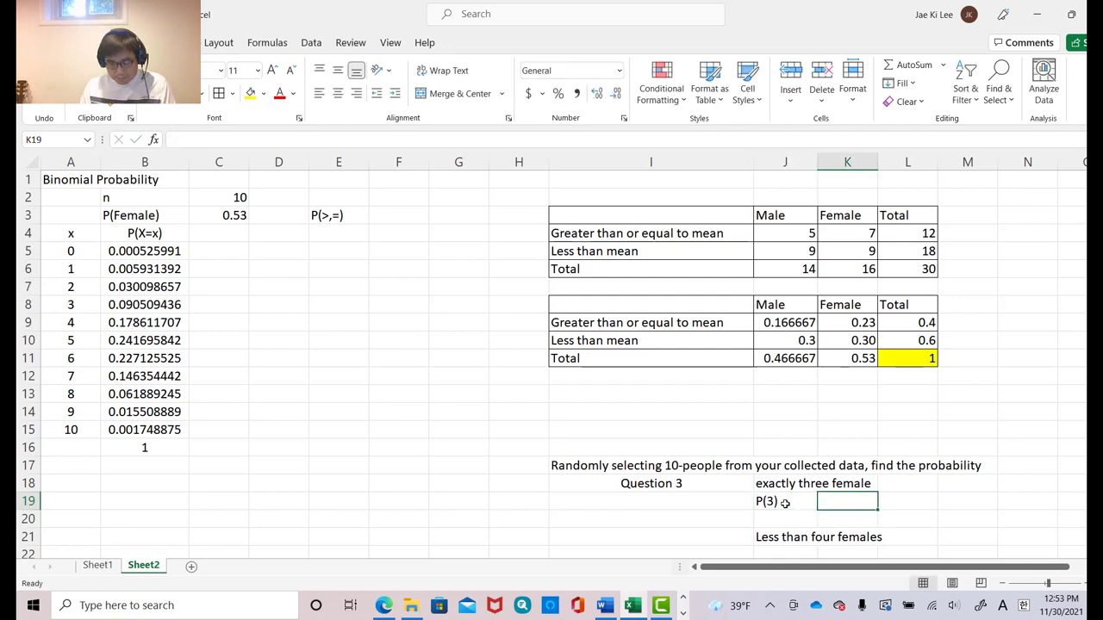
# Step: Answer P(3) in K19 by referencing the x = 3 probability with =B8
pyautogui.write('=')
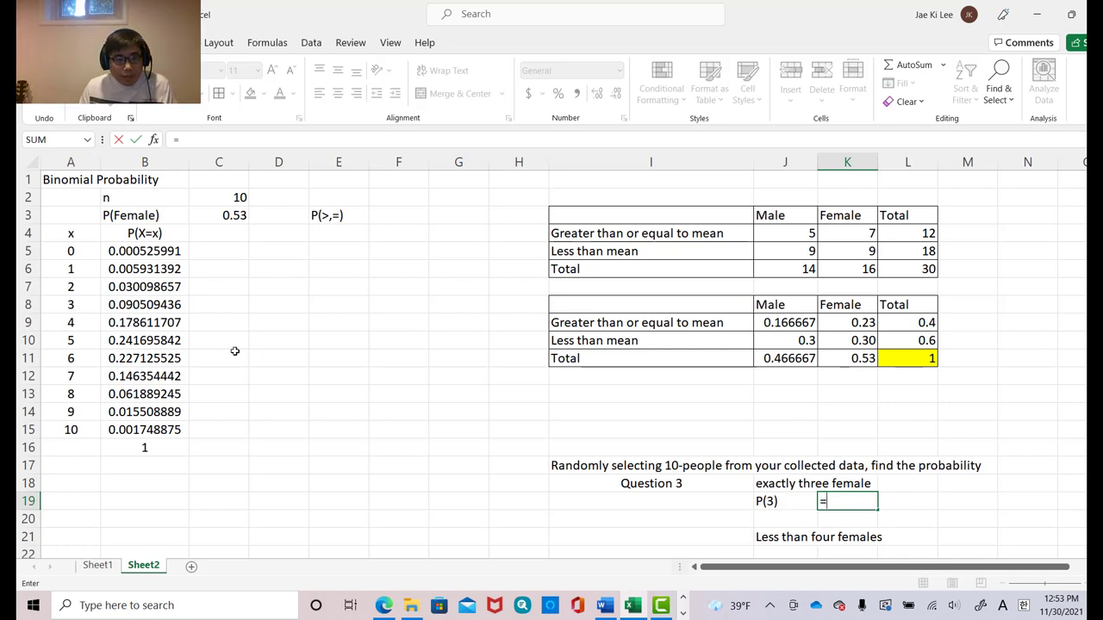
pyautogui.click(160, 306)
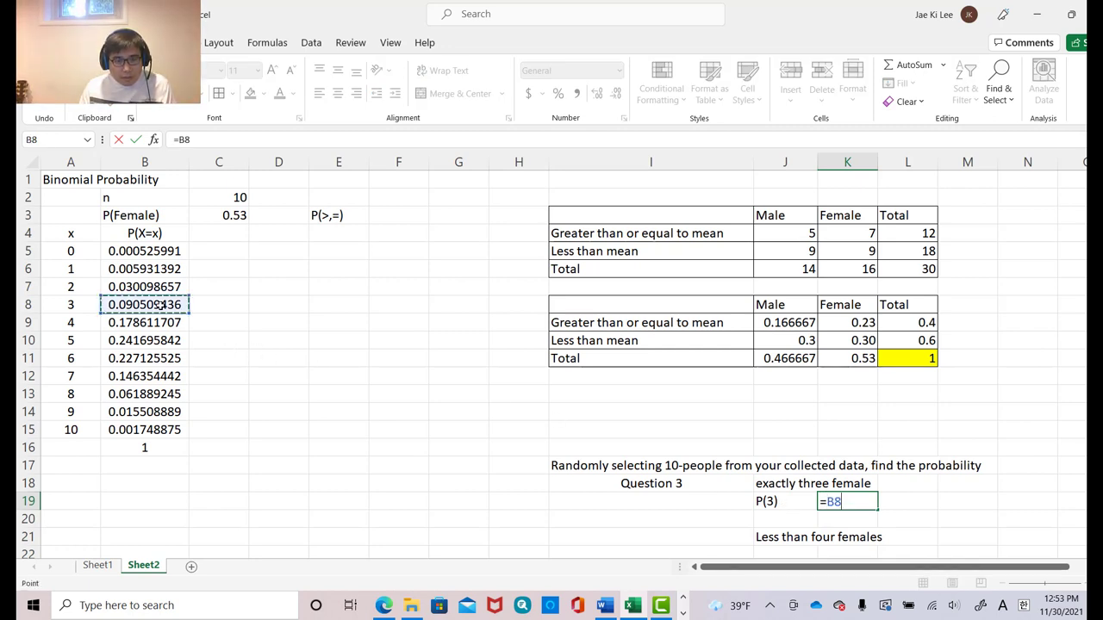
pyautogui.press('Return')
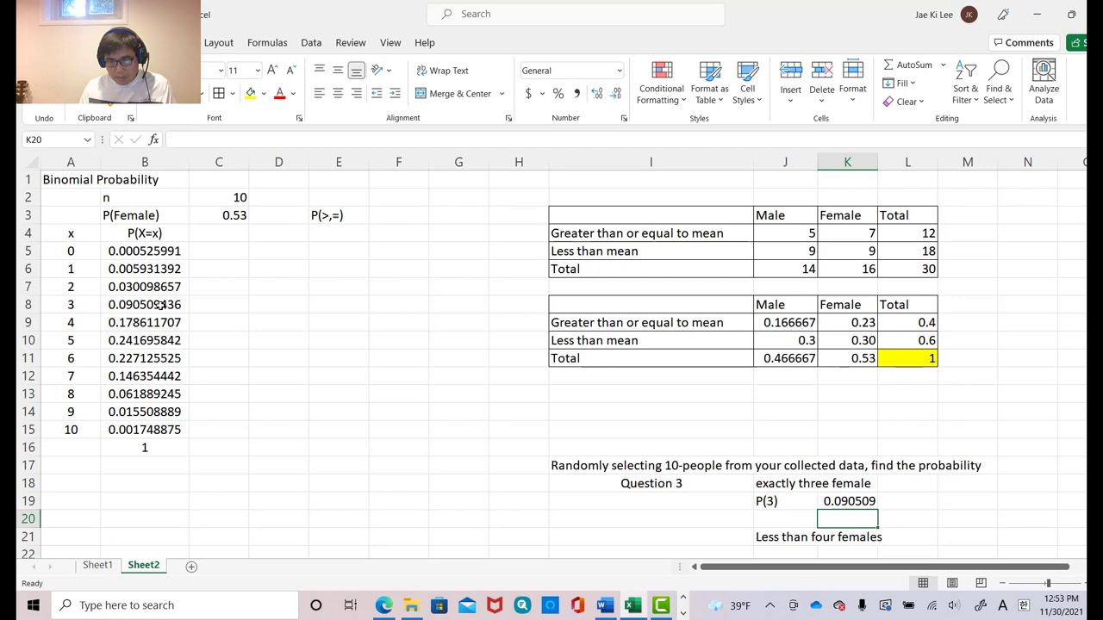
# Step: Label J22 as P(<4) under the "Less than four females" question
pyautogui.scroll(-2, 790, 396)
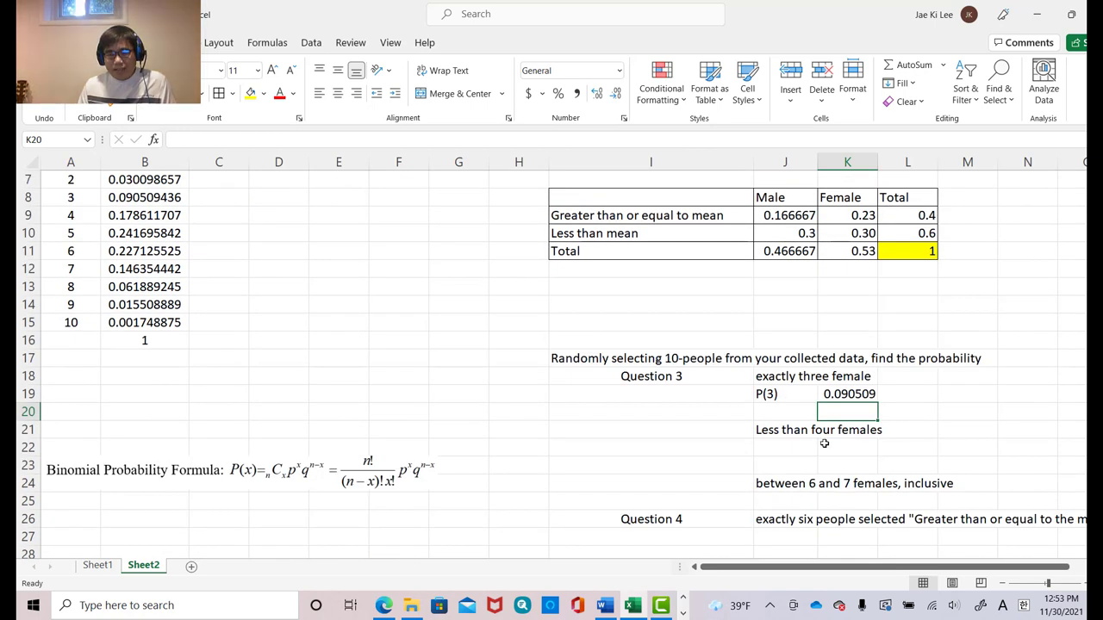
pyautogui.click(797, 448)
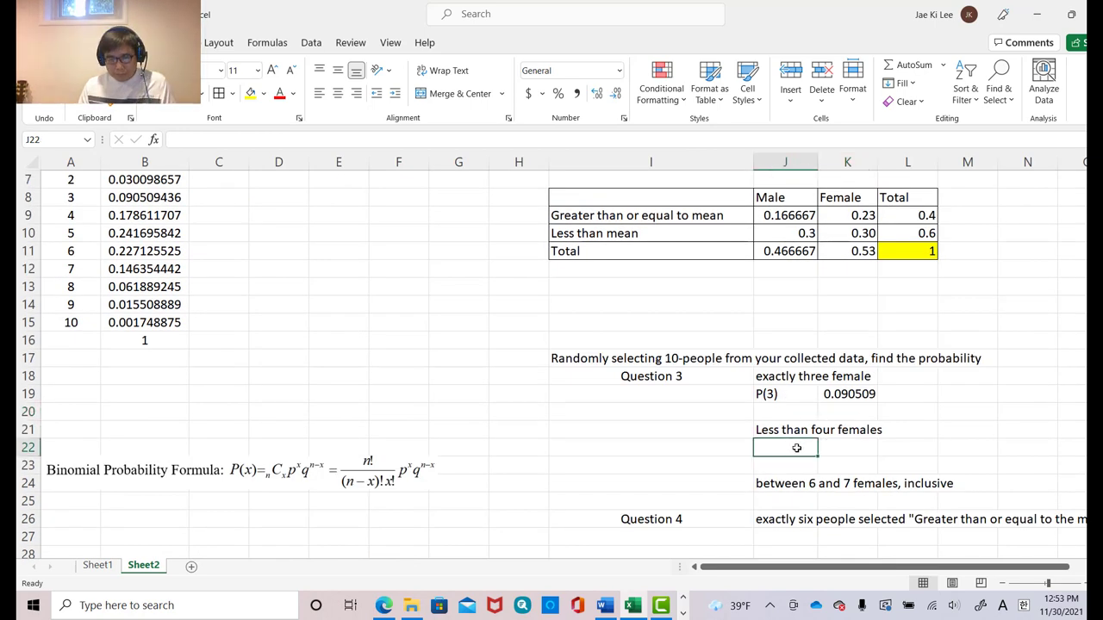
pyautogui.write('P(')
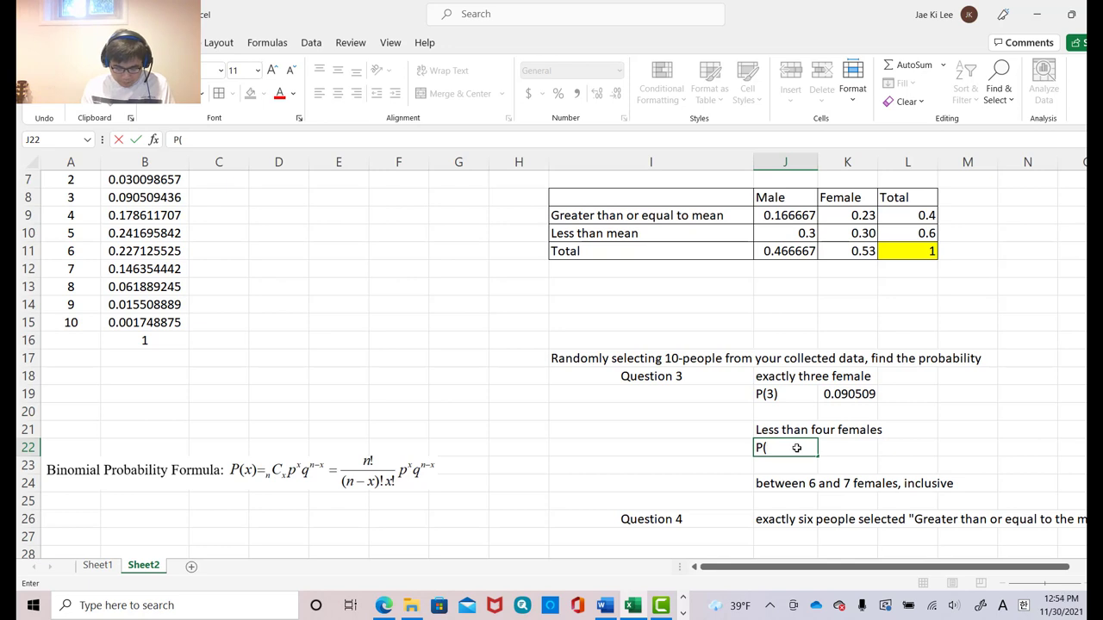
pyautogui.write('<4)')
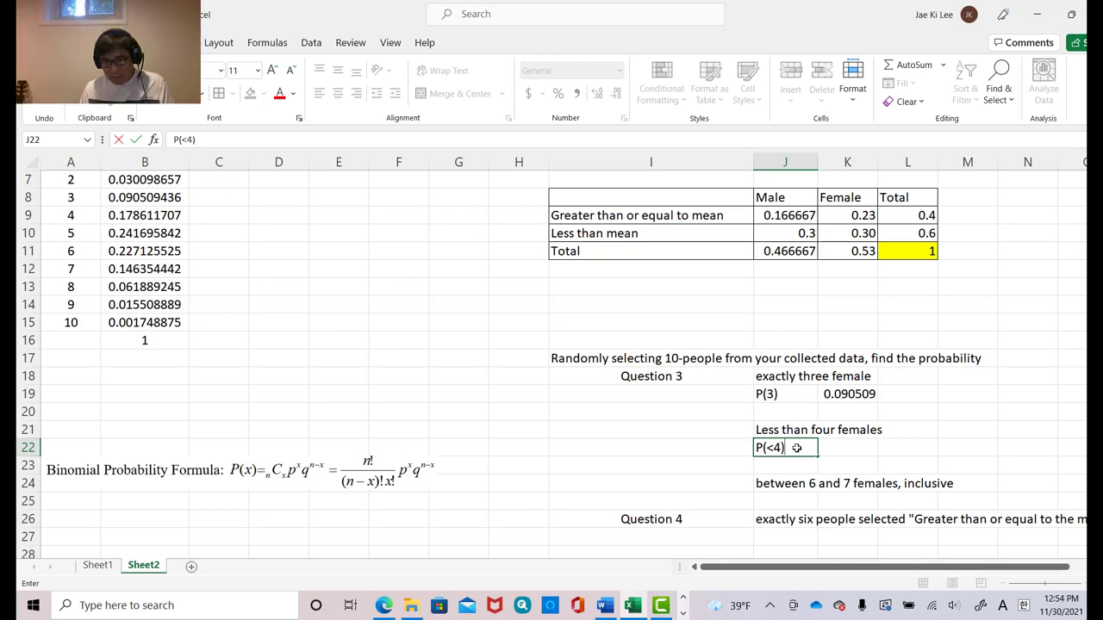
pyautogui.press('Tab')
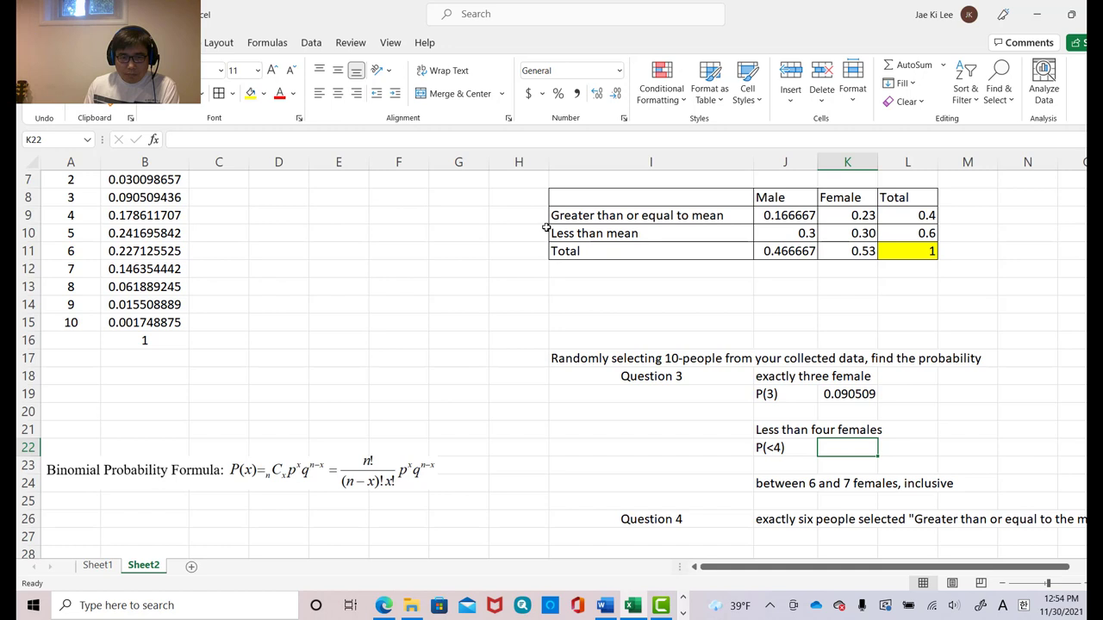
# Step: Calculate P(<4) in K22 with AutoSum over the probabilities for x = 0 to 3, giving =SUM(B5:B8)
pyautogui.click(909, 67)
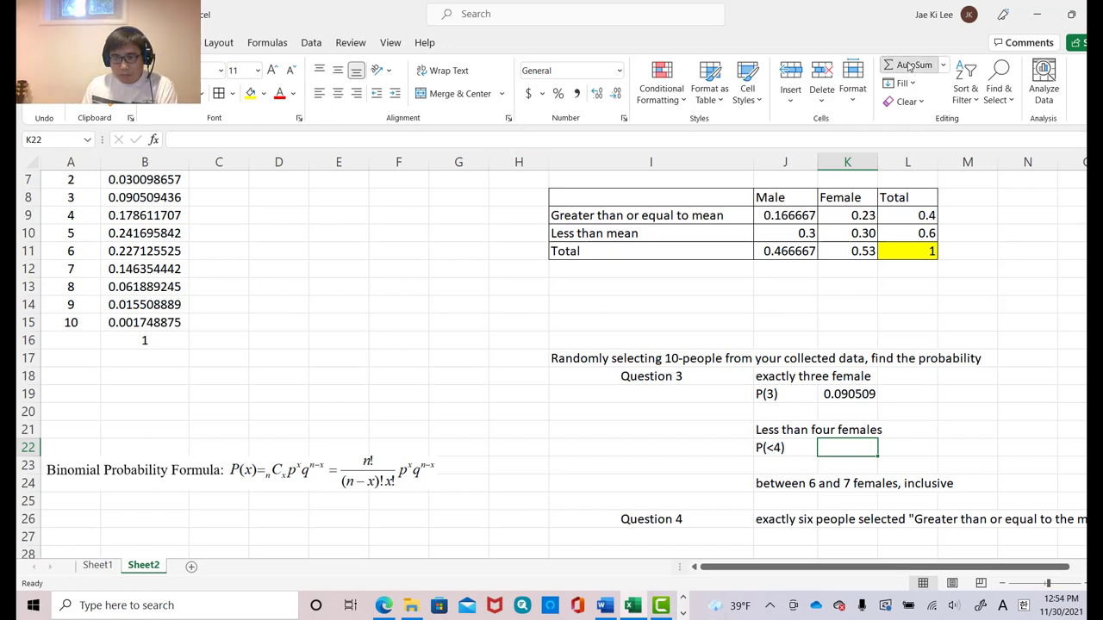
pyautogui.scroll(2, 345, 283)
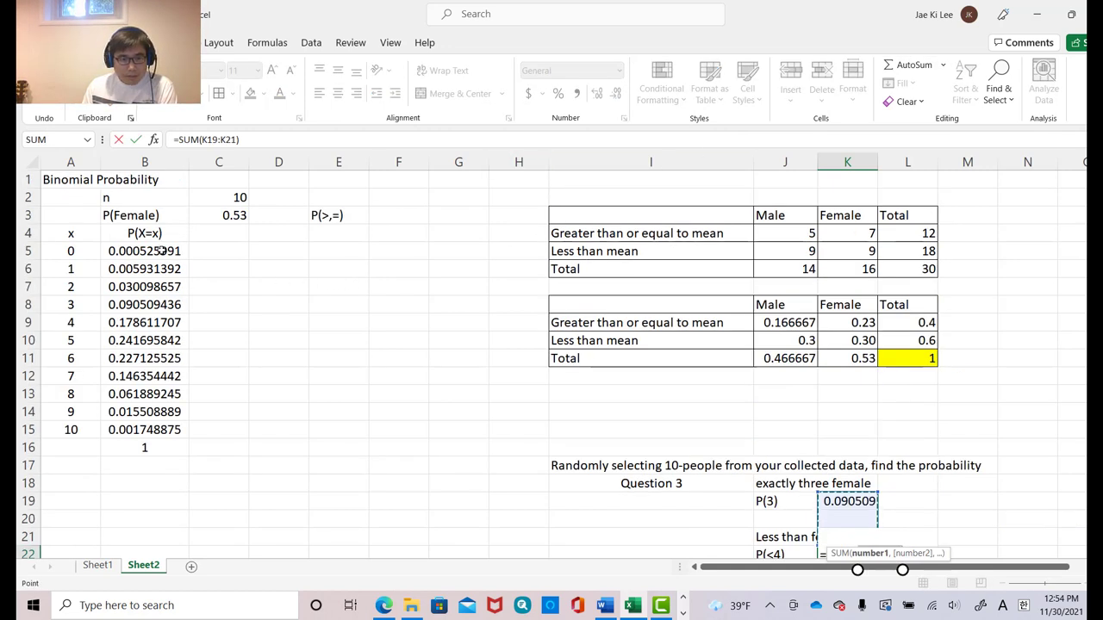
pyautogui.moveTo(163, 250); pyautogui.dragTo(174, 305)
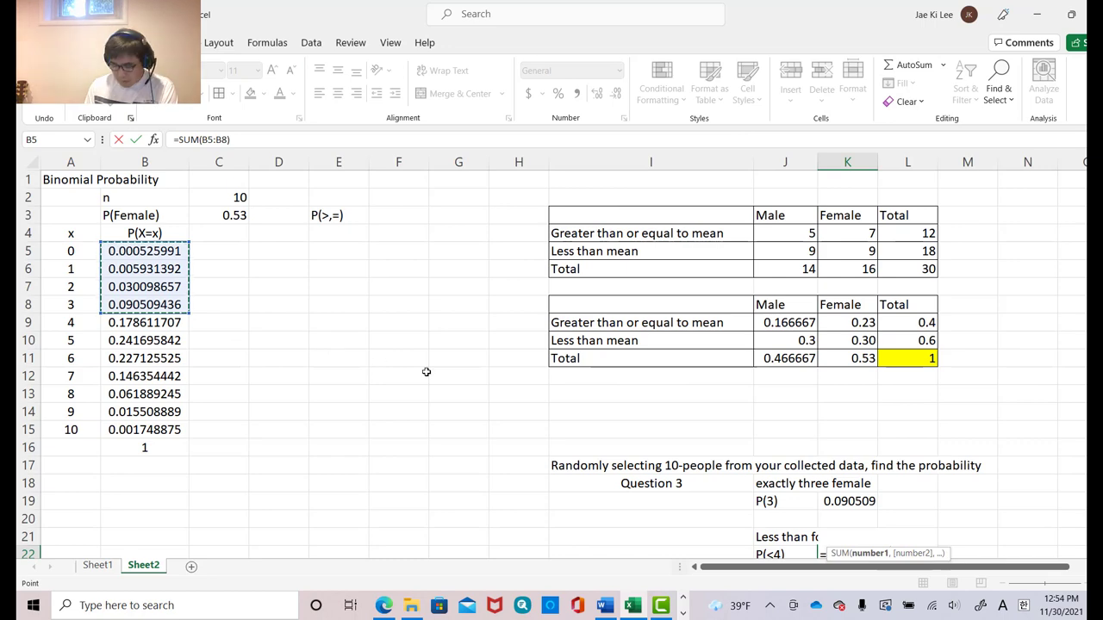
pyautogui.press('Return')
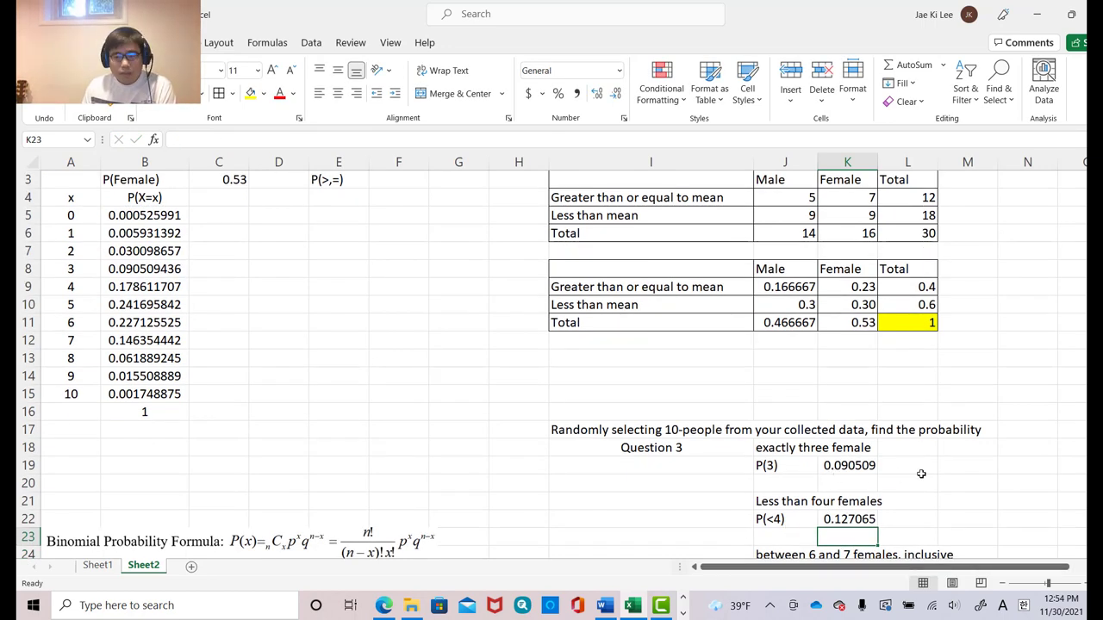
# Step: Label J25 as P(between 6 and 7) under the "between 6 and 7 females, inclusive" question
pyautogui.scroll(-1, 929, 473)
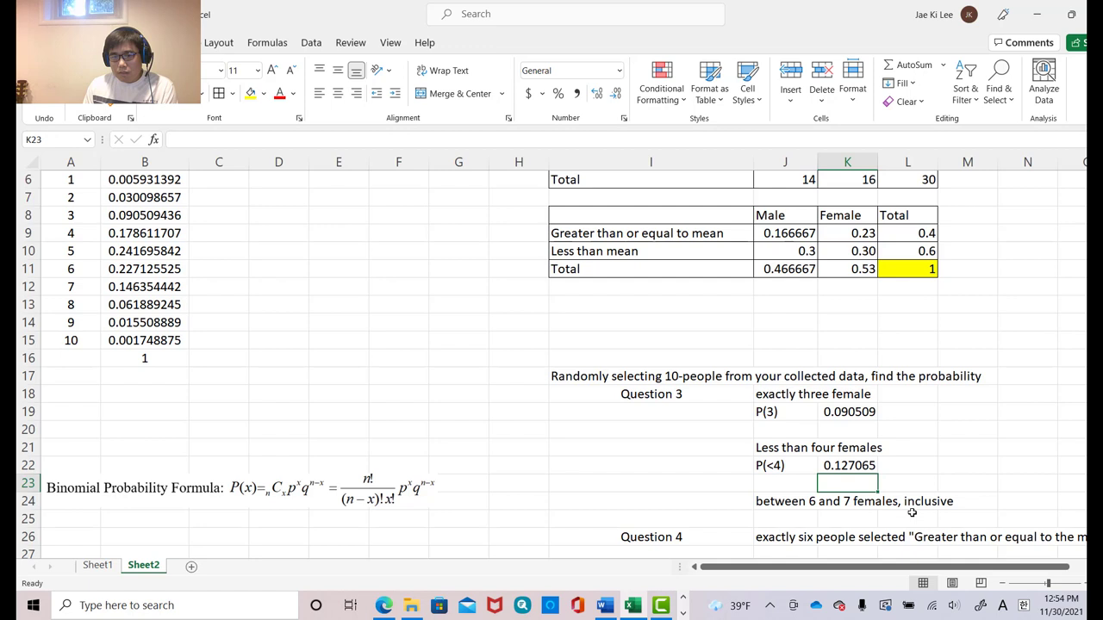
pyautogui.click(796, 518)
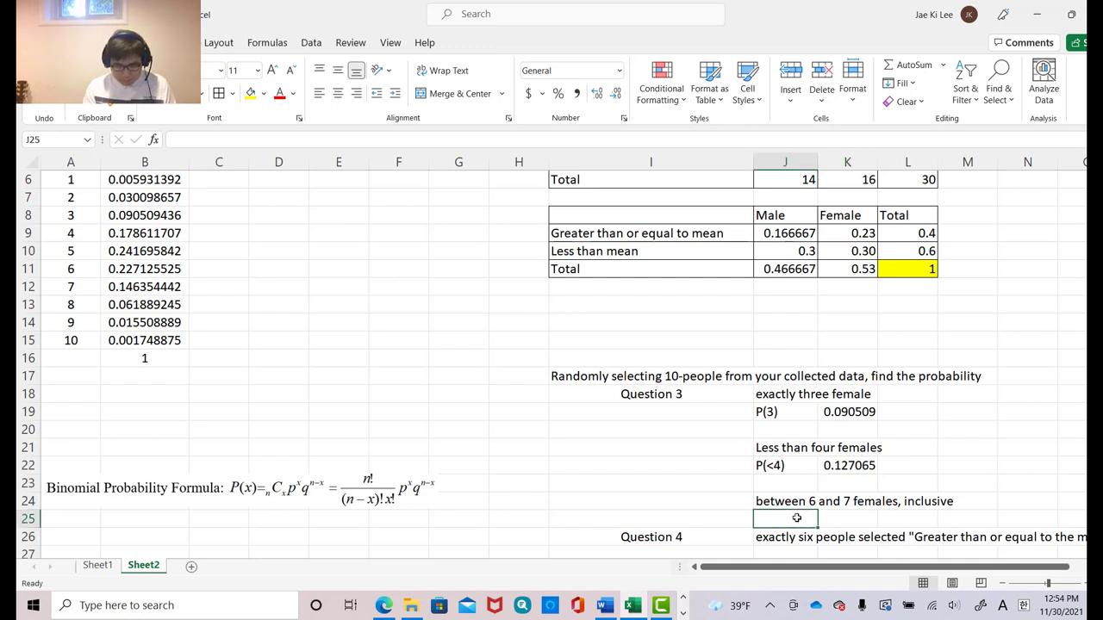
pyautogui.write('P')
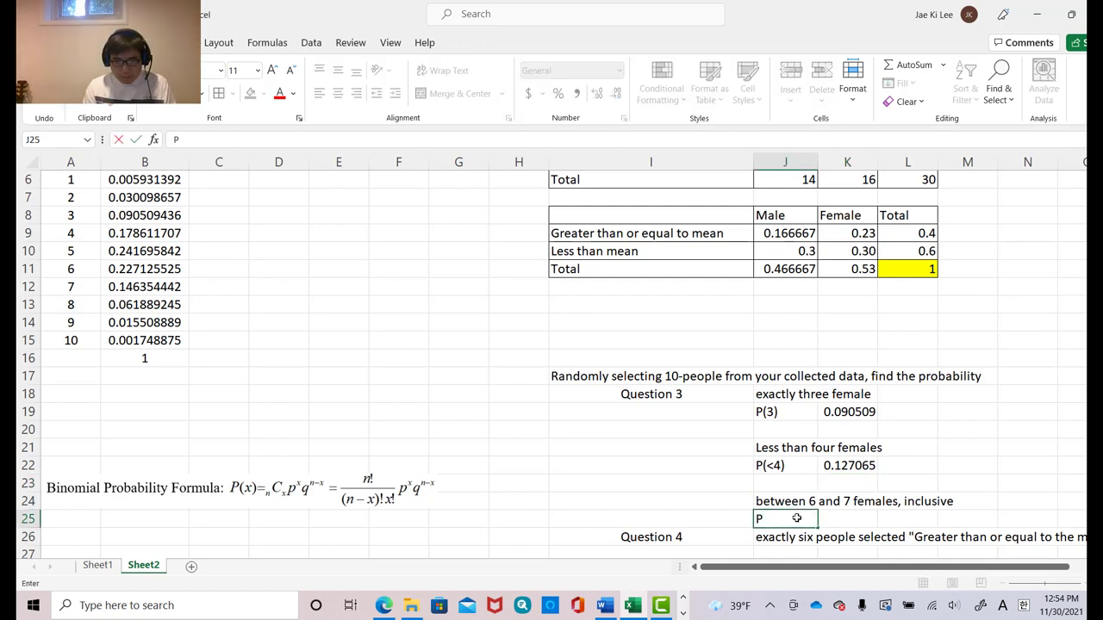
pyautogui.write('(bet')
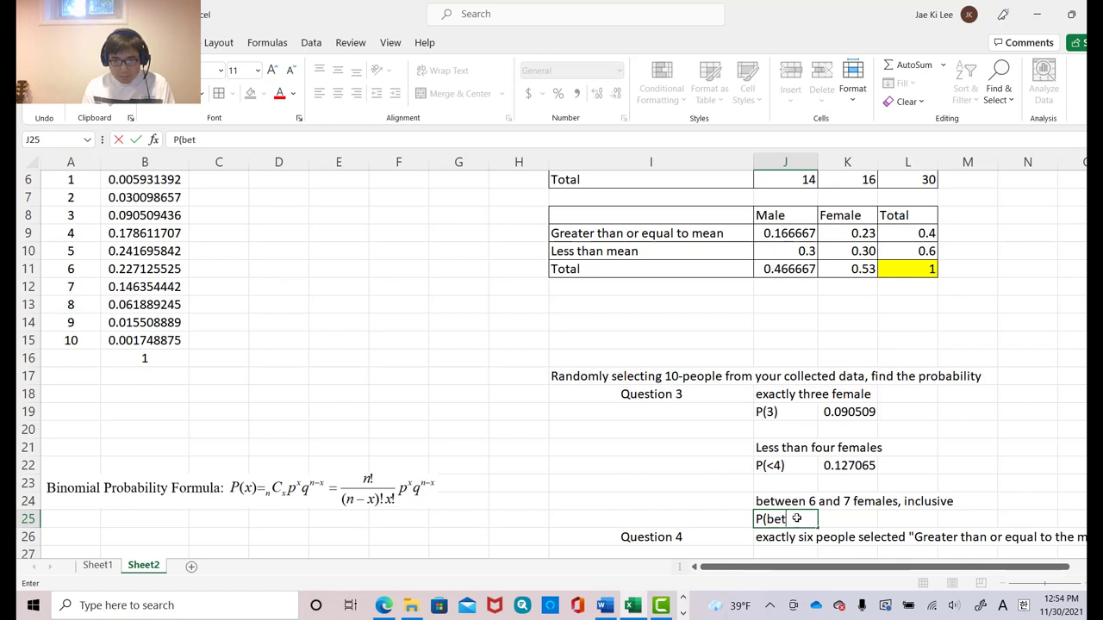
pyautogui.write('ween 6 and ')
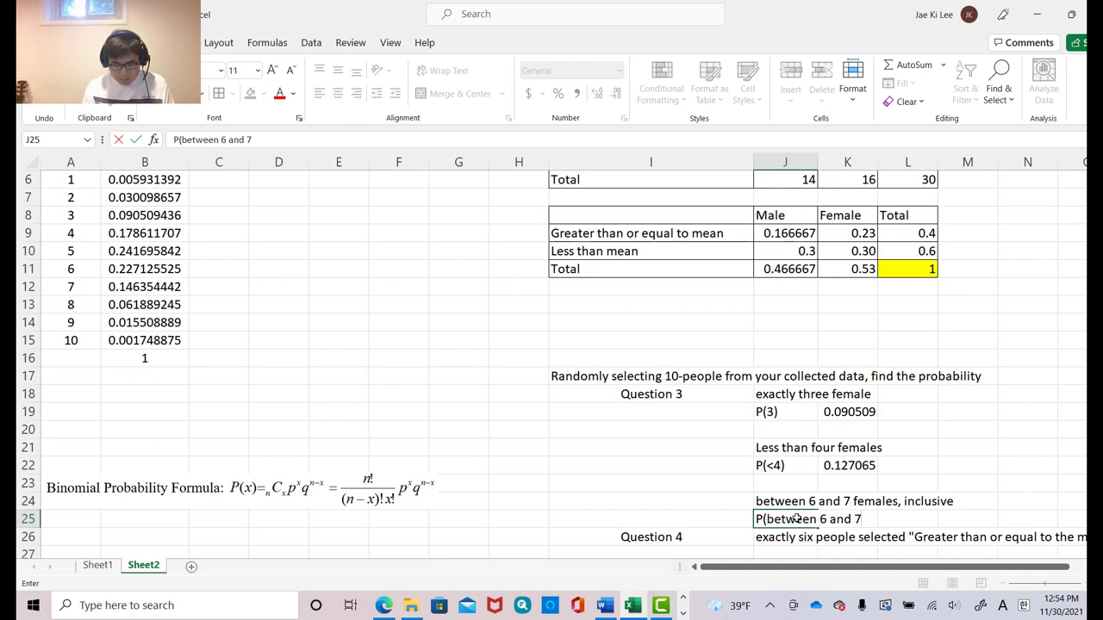
pyautogui.write('7)')
pyautogui.press('Tab')
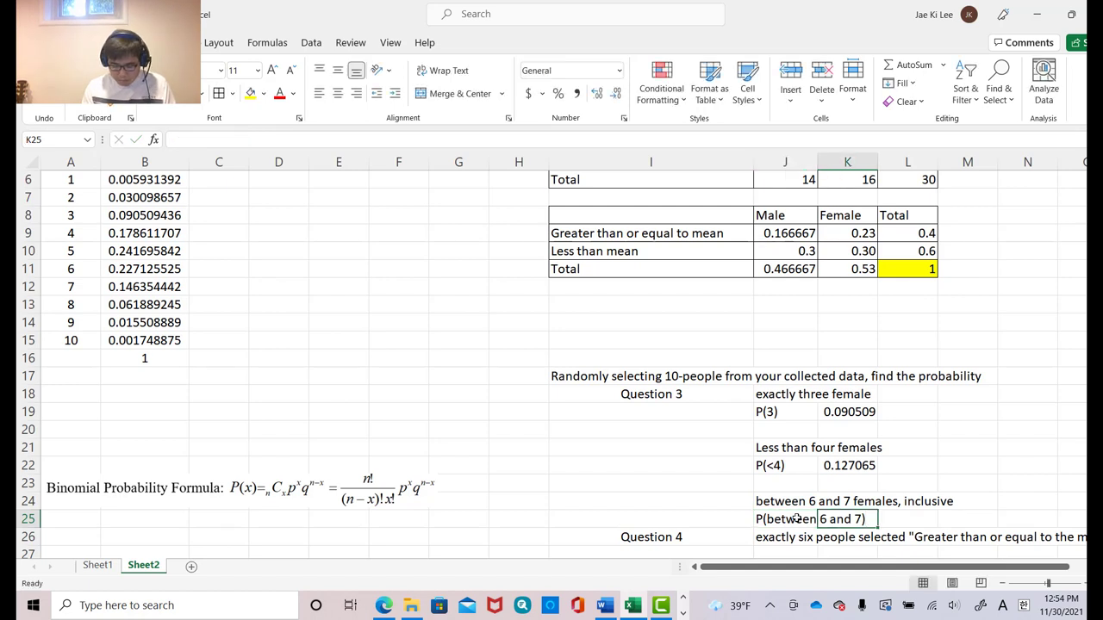
# Step: Calculate the probability of 6 to 7 females in K25 with =B11+B12
pyautogui.write('=')
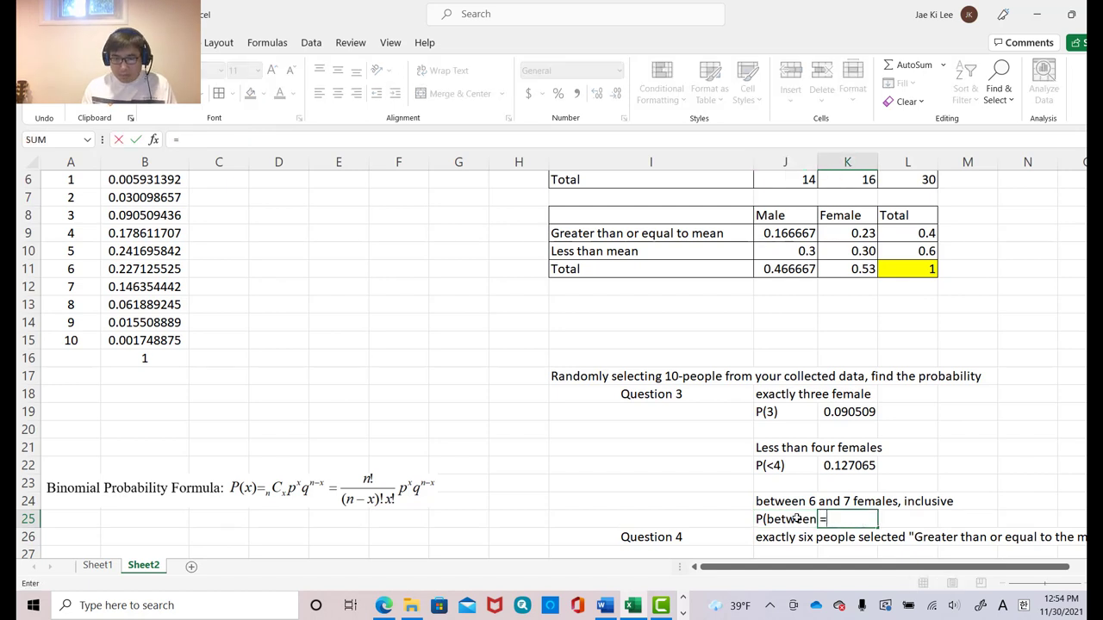
pyautogui.click(170, 268)
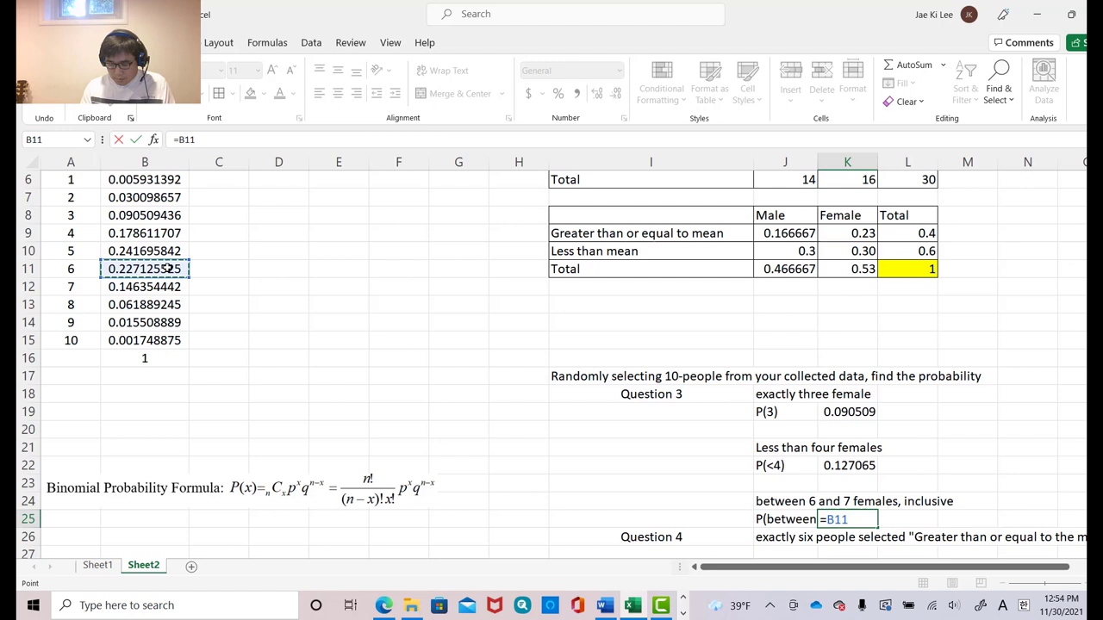
pyautogui.write('+')
pyautogui.click(136, 289)
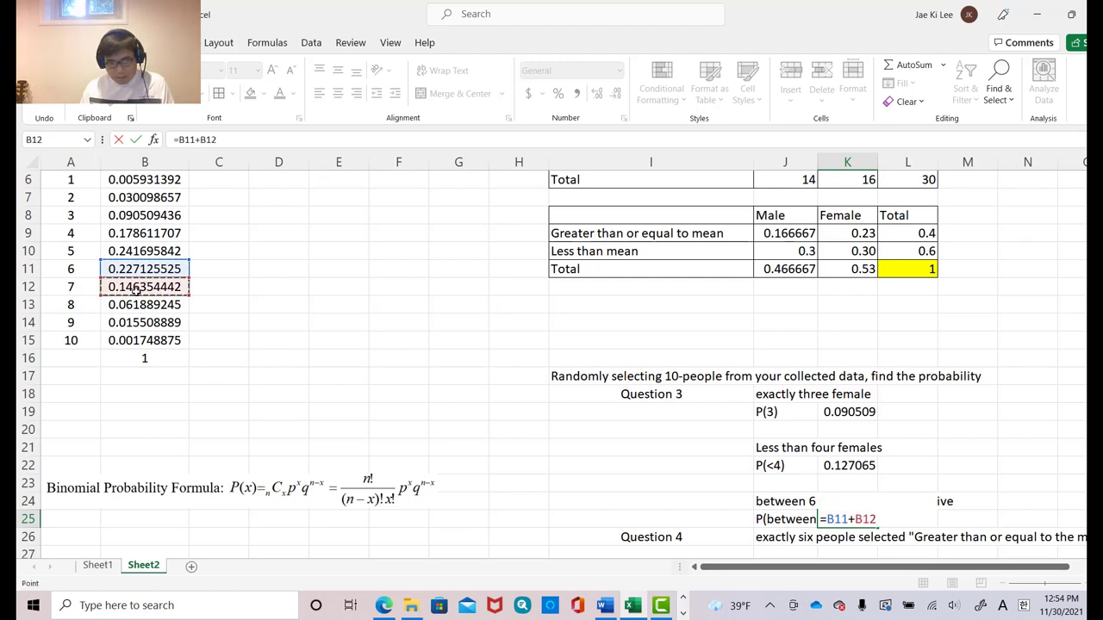
pyautogui.press('Return')
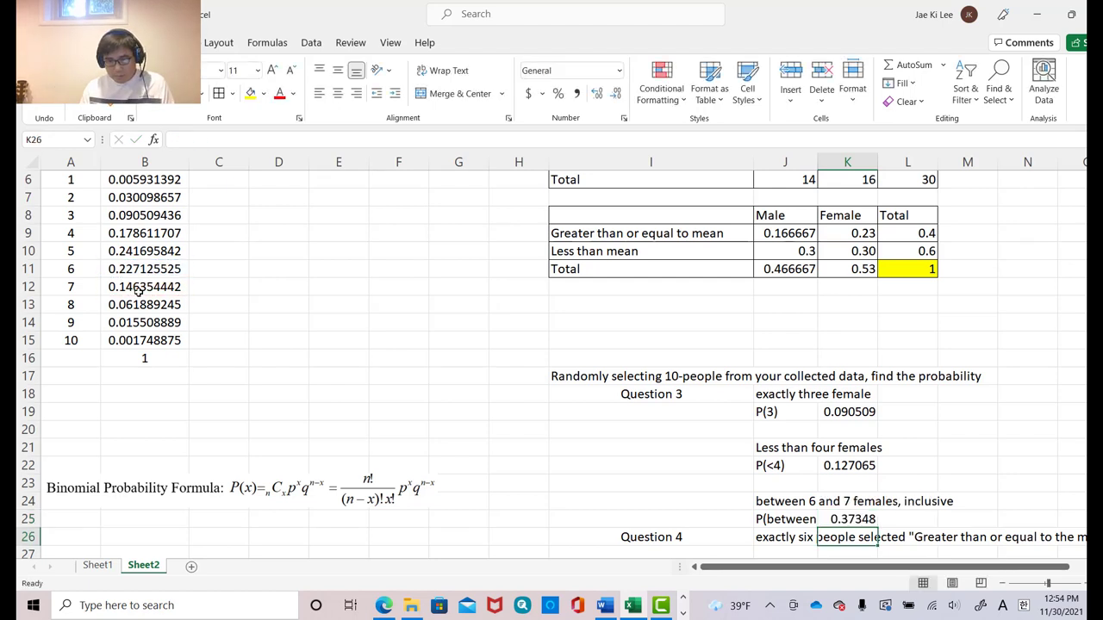
# Step: Turn on Wrap text in the cell formatting of J25 so the whole P(between 6 and 7) label fits its column
pyautogui.click(791, 522)
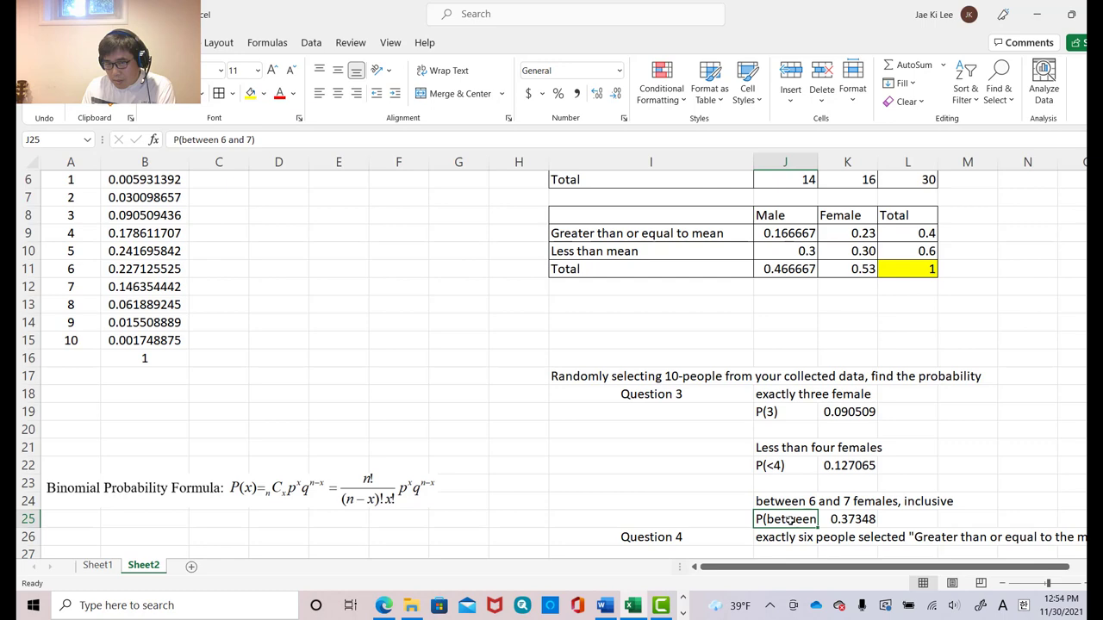
pyautogui.rightClick(787, 526)
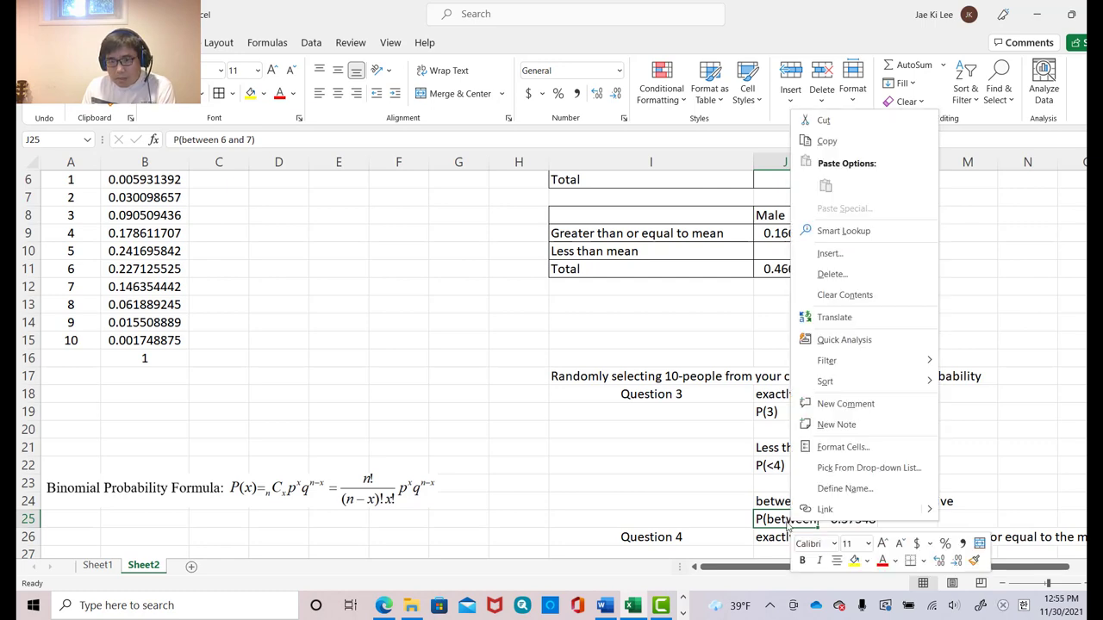
pyautogui.click(830, 450)
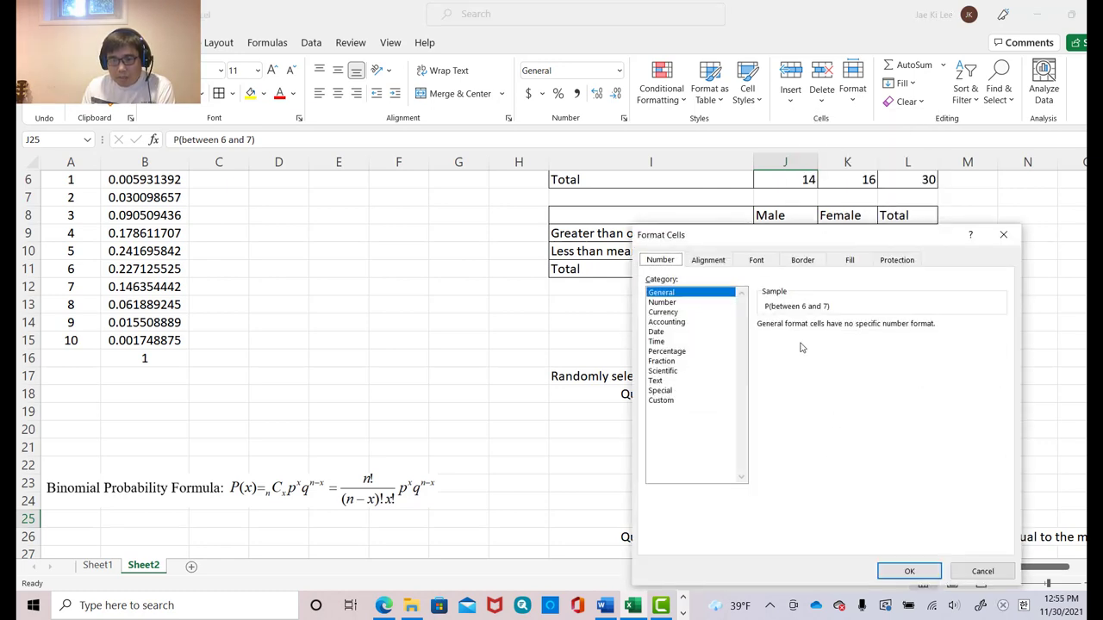
pyautogui.click(709, 260)
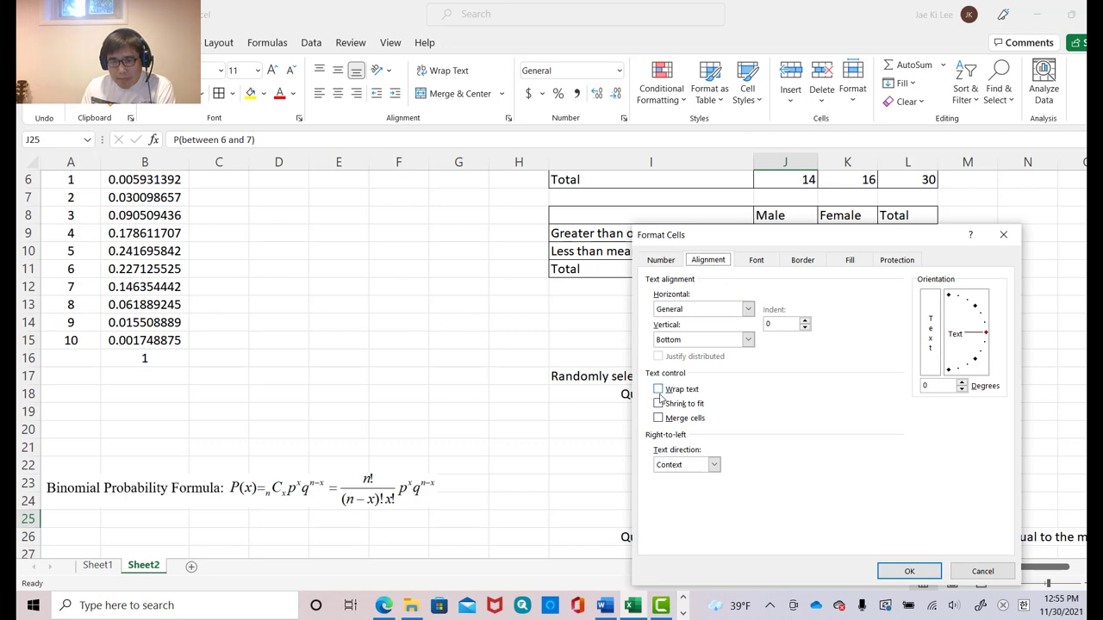
pyautogui.click(658, 390)
pyautogui.click(909, 572)
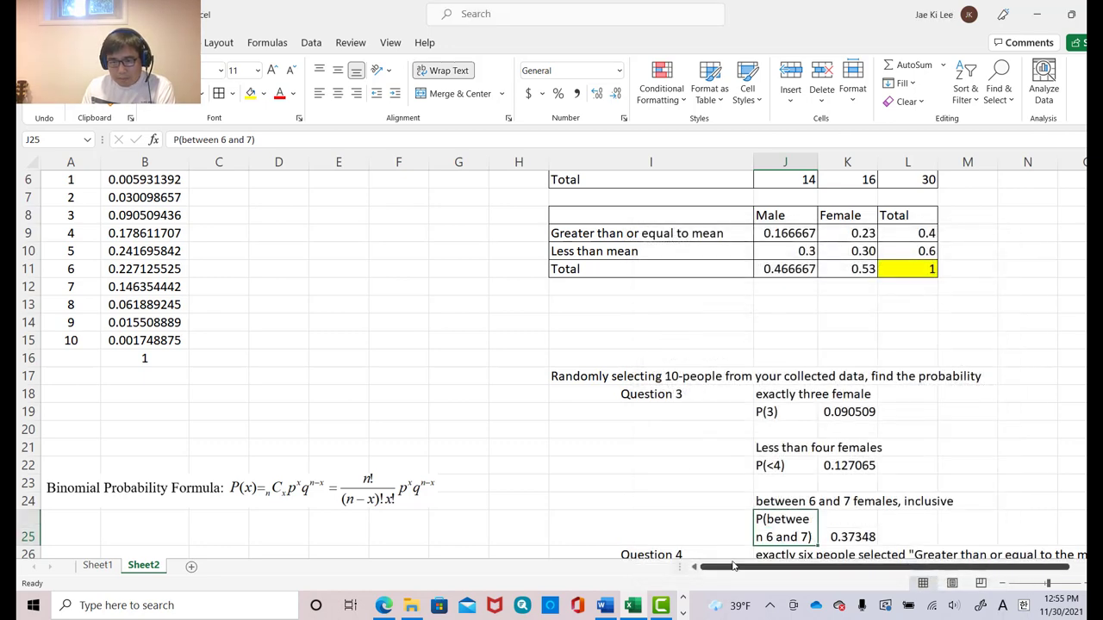
pyautogui.scroll(-3, 669, 481)
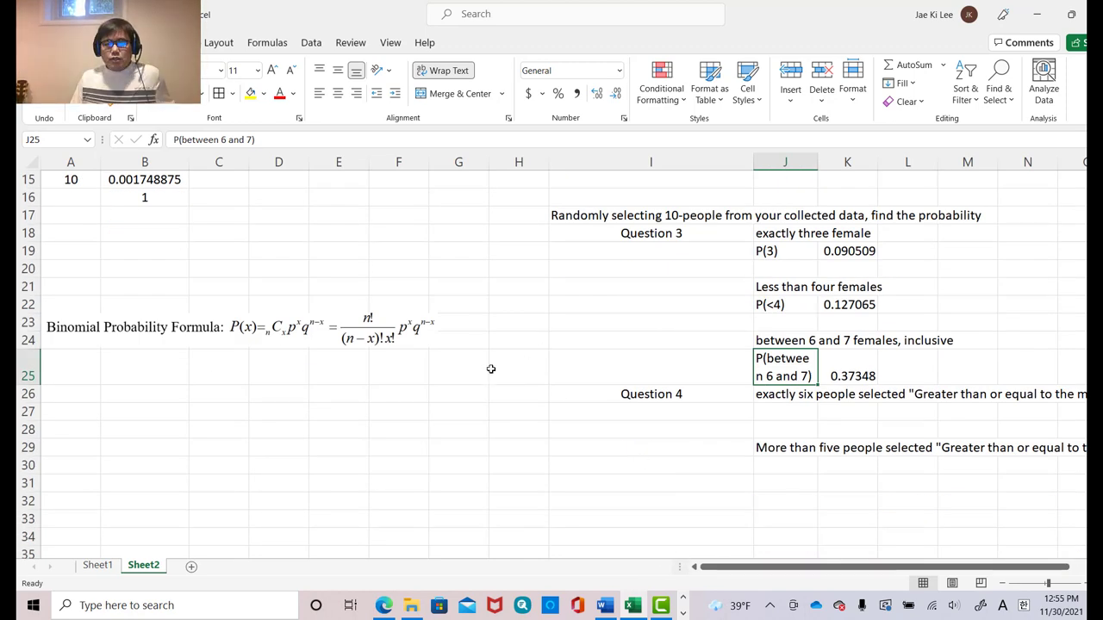
pyautogui.moveTo(823, 566); pyautogui.dragTo(852, 567)
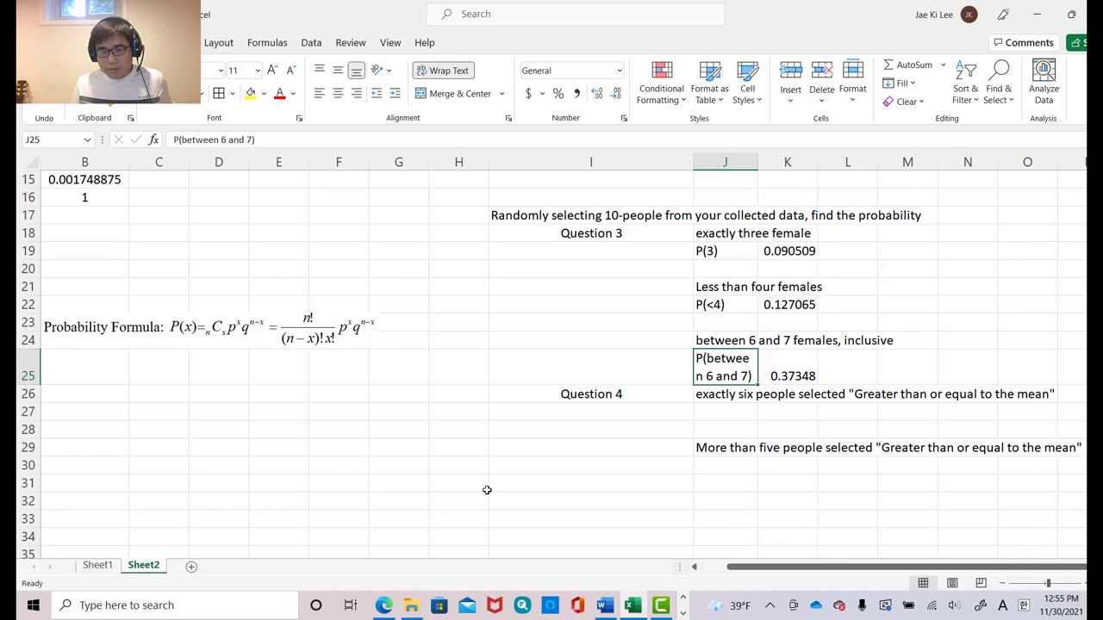
pyautogui.scroll(5, 487, 491)
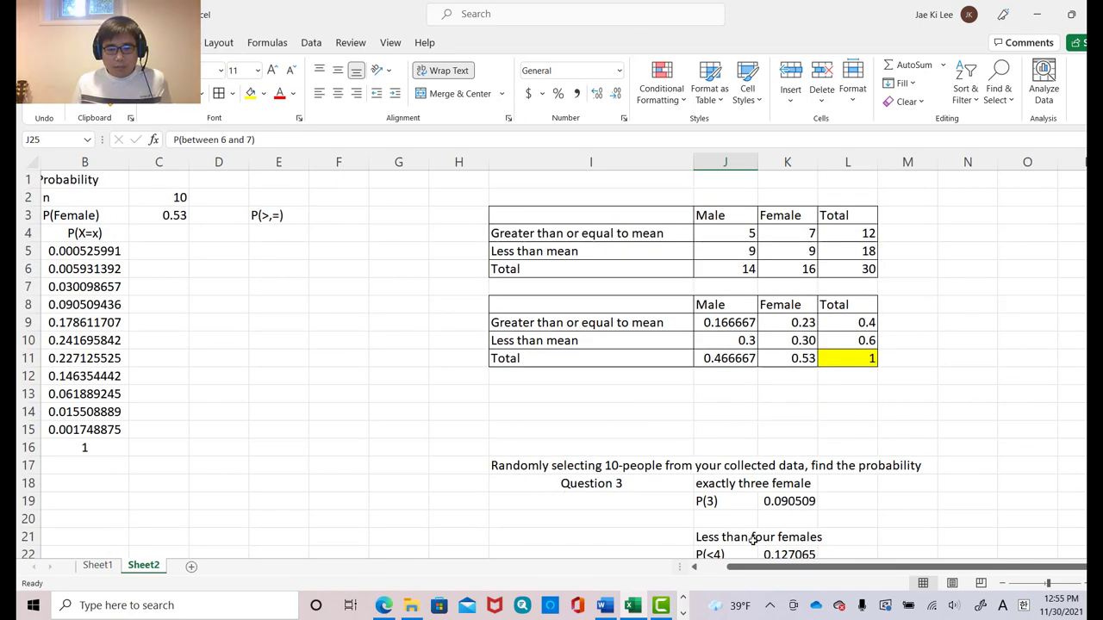
pyautogui.moveTo(773, 571); pyautogui.dragTo(742, 570)
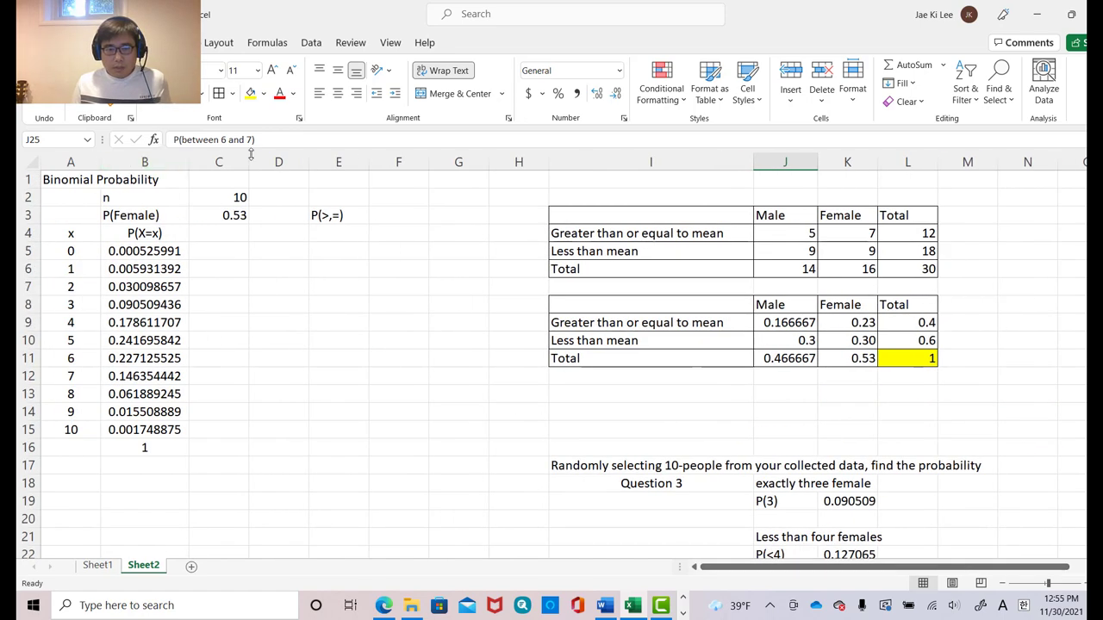
pyautogui.click(336, 251)
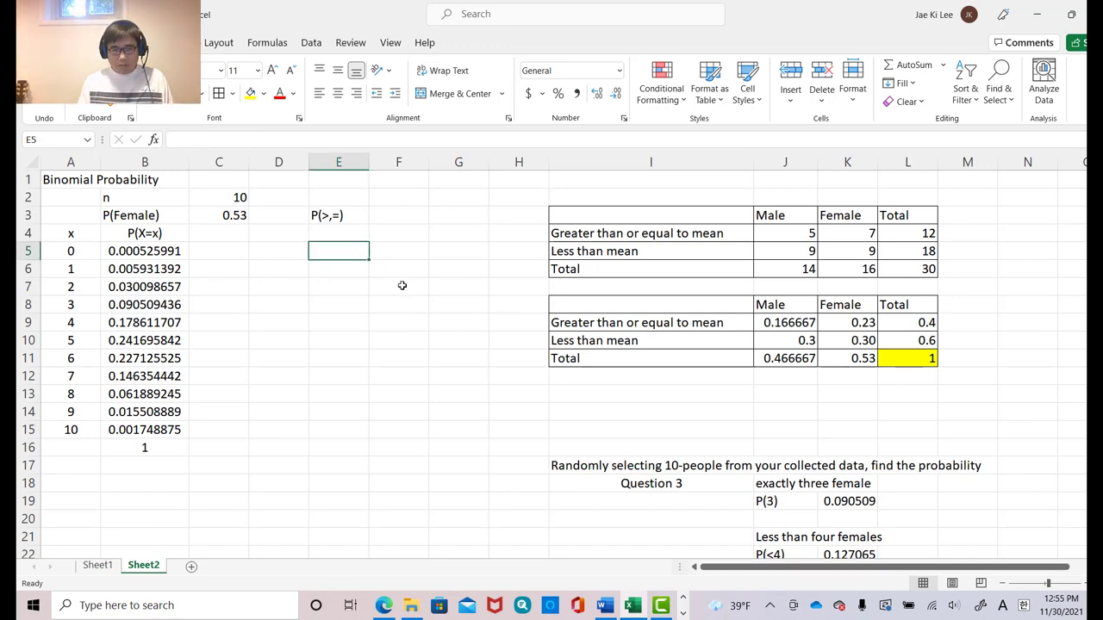
pyautogui.write('=')
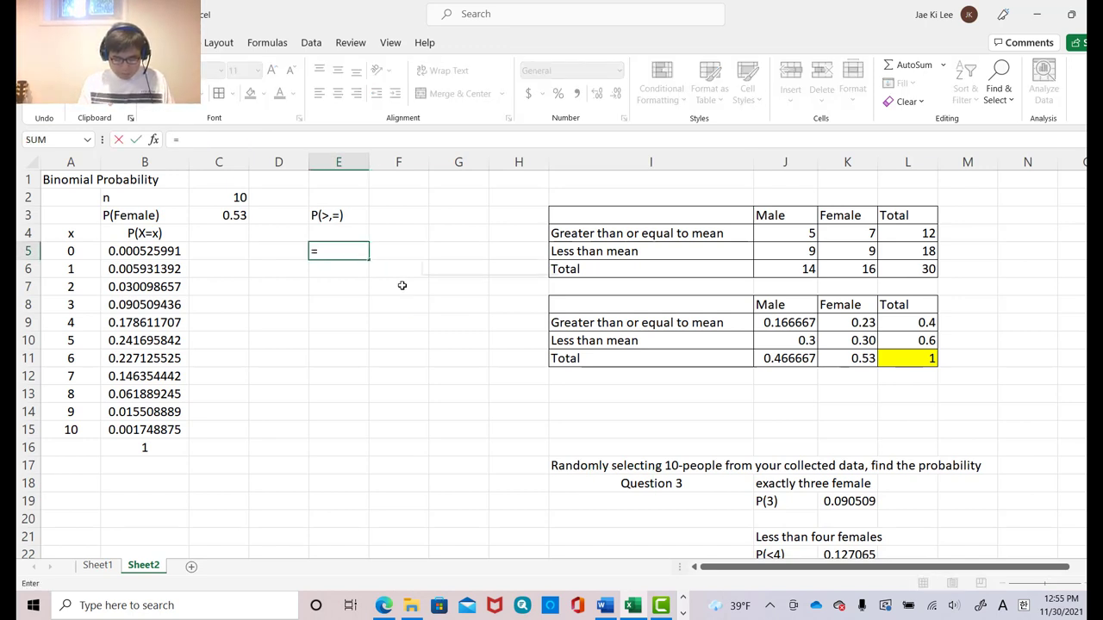
pyautogui.write('bi')
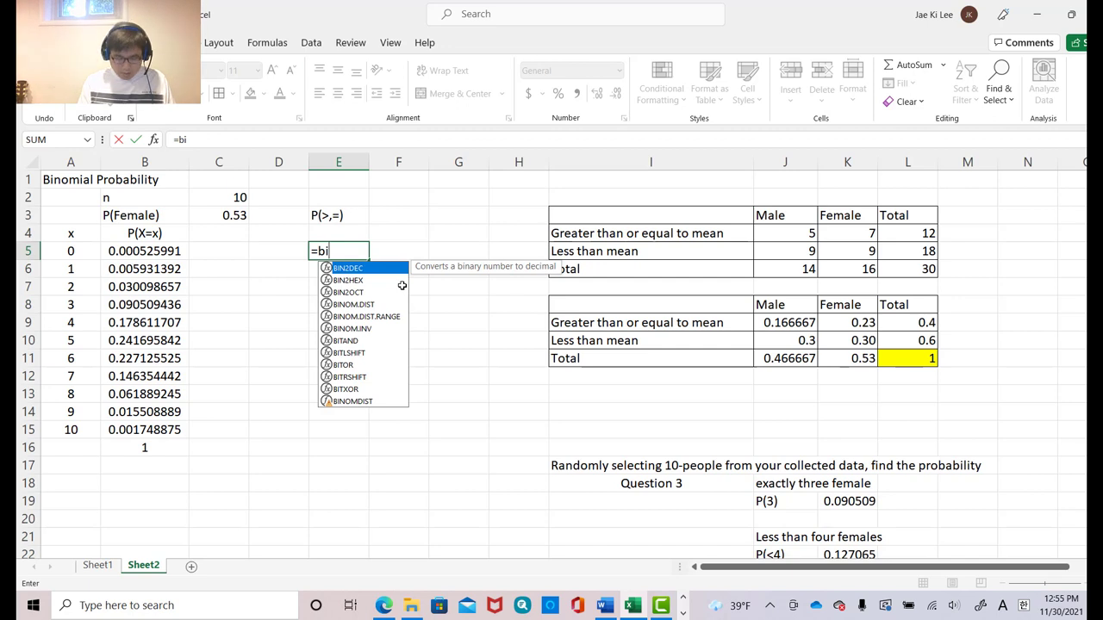
pyautogui.write('no')
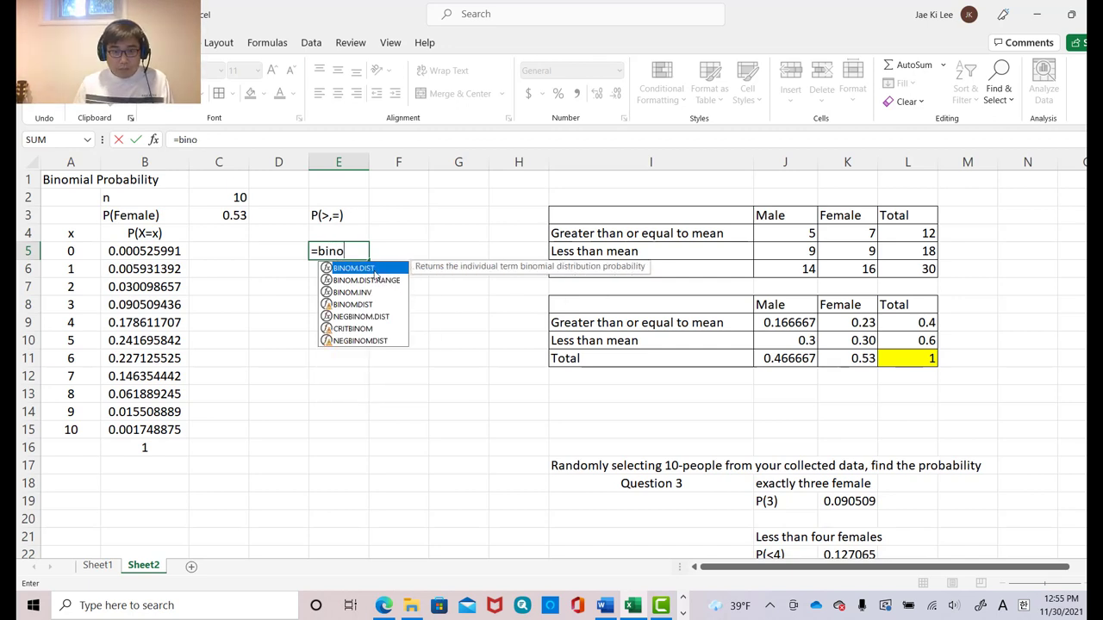
pyautogui.doubleClick(330, 268)
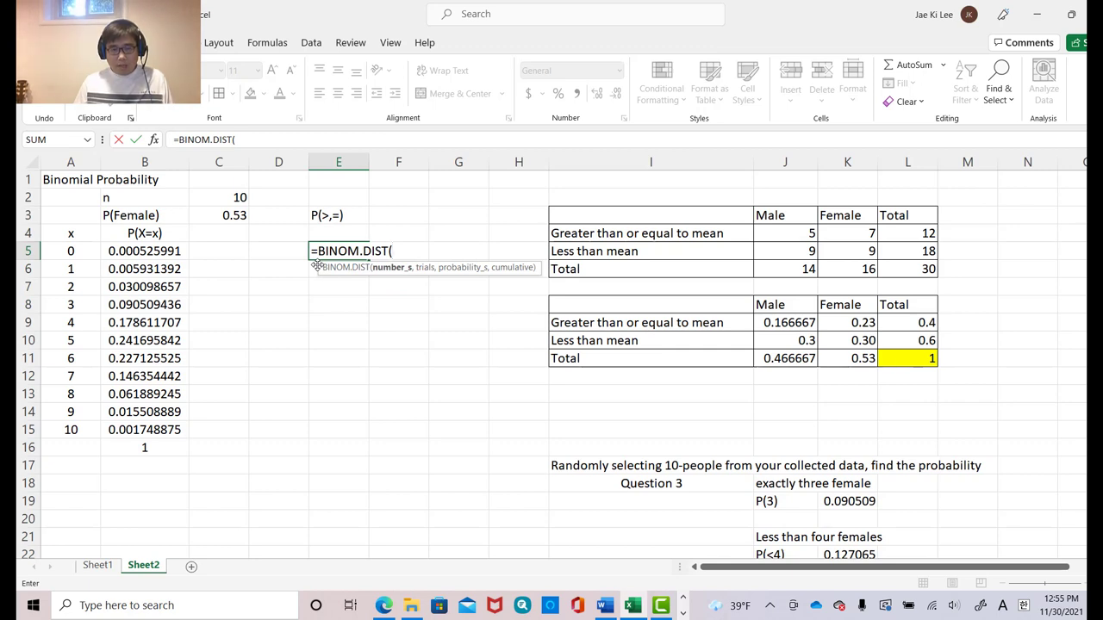
pyautogui.click(72, 249)
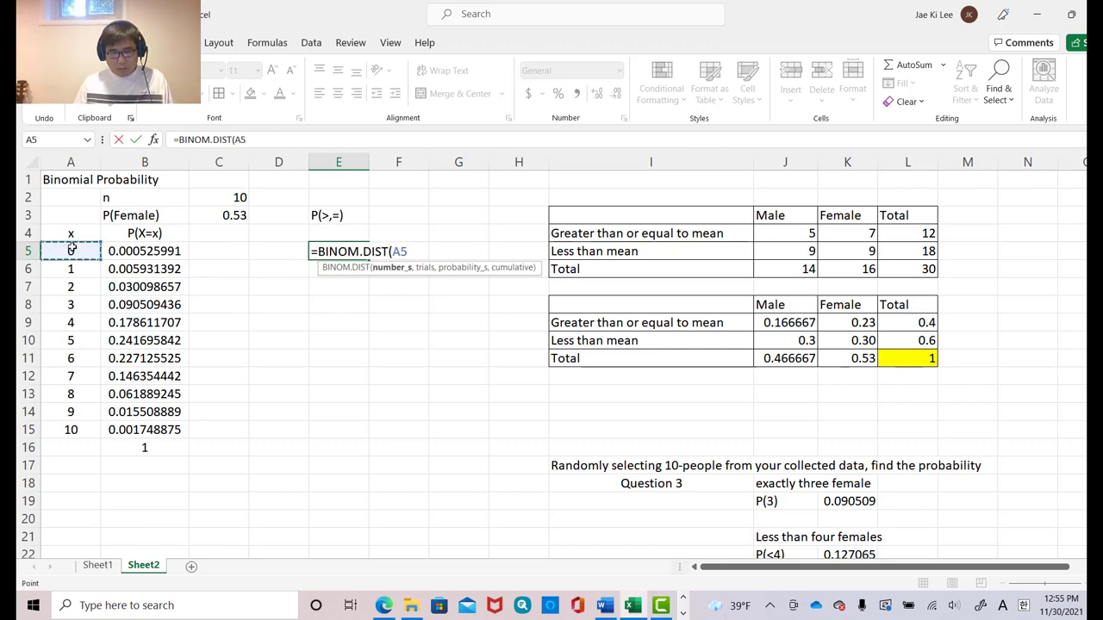
pyautogui.write(',')
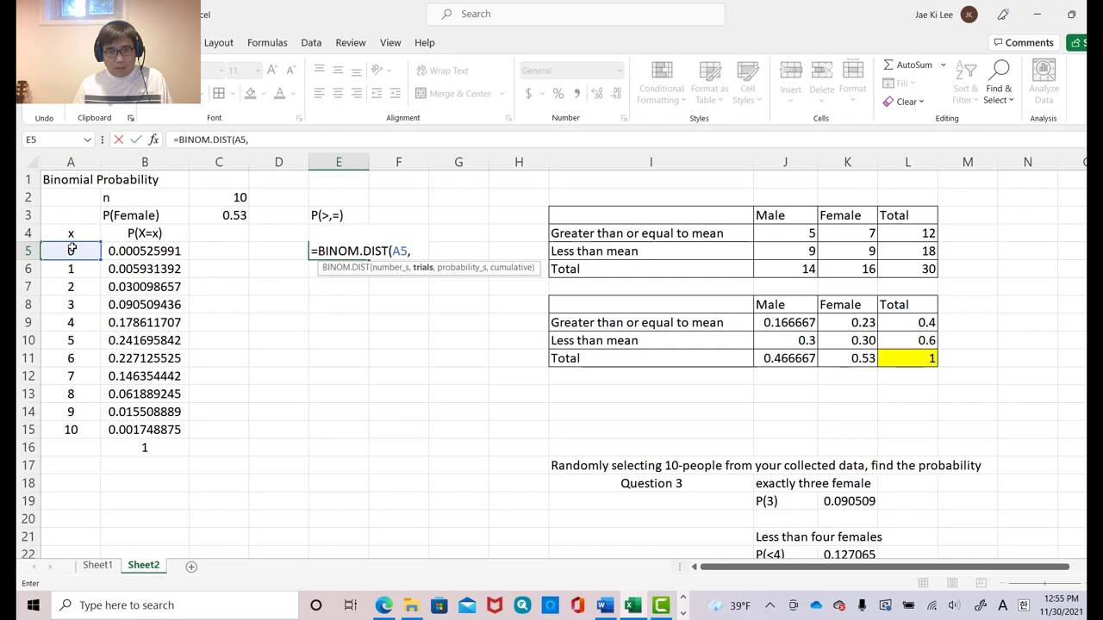
pyautogui.click(219, 195)
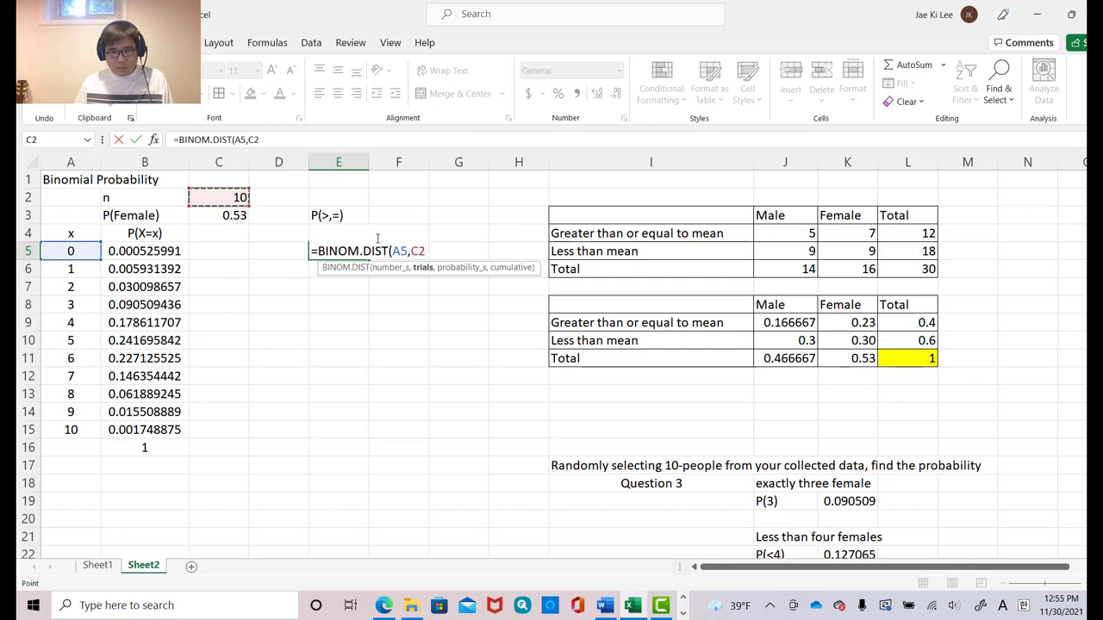
pyautogui.click(411, 250)
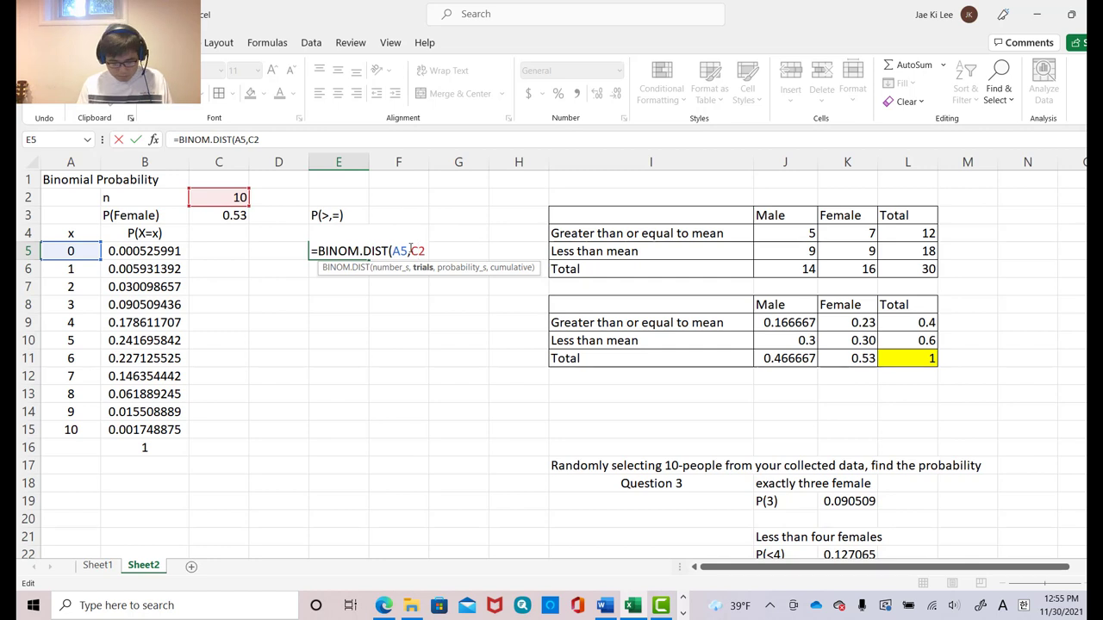
pyautogui.write('$2')
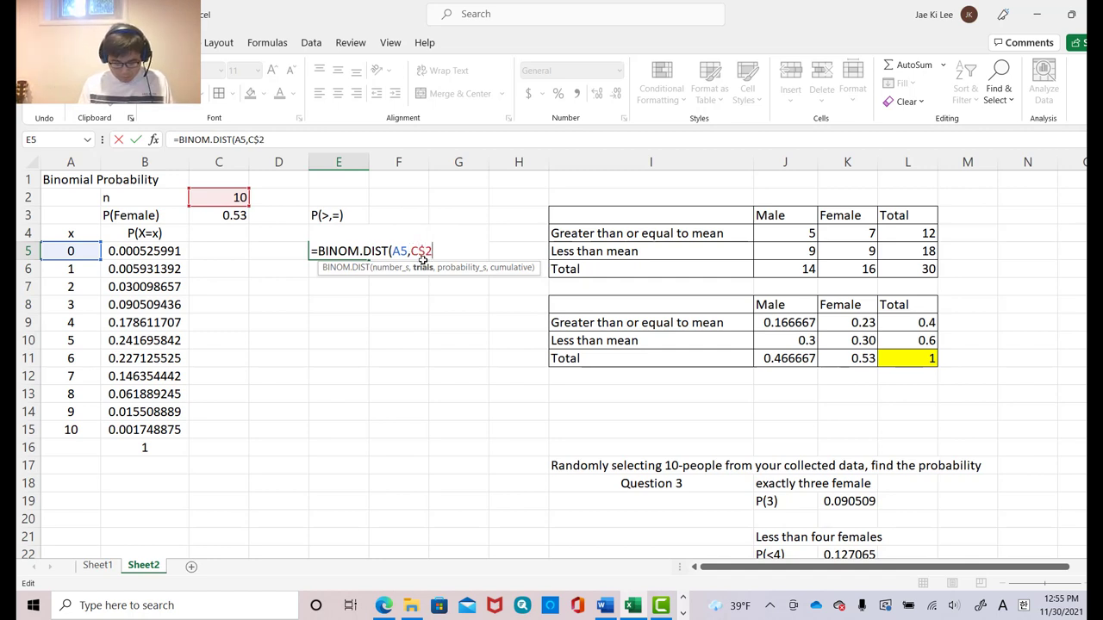
pyautogui.write(',')
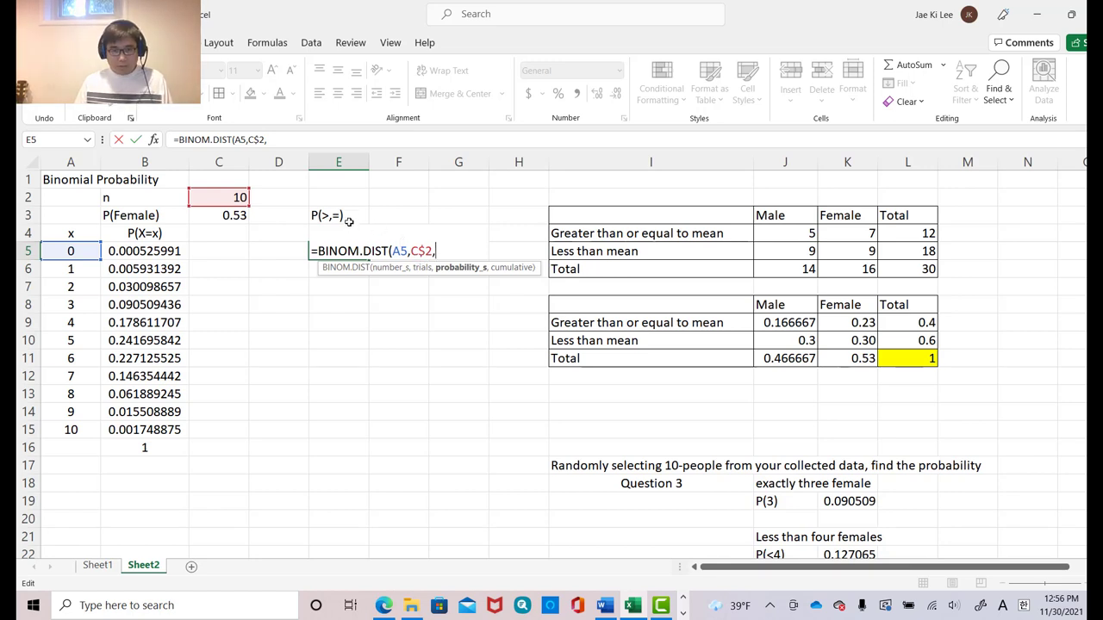
pyautogui.press('Escape')
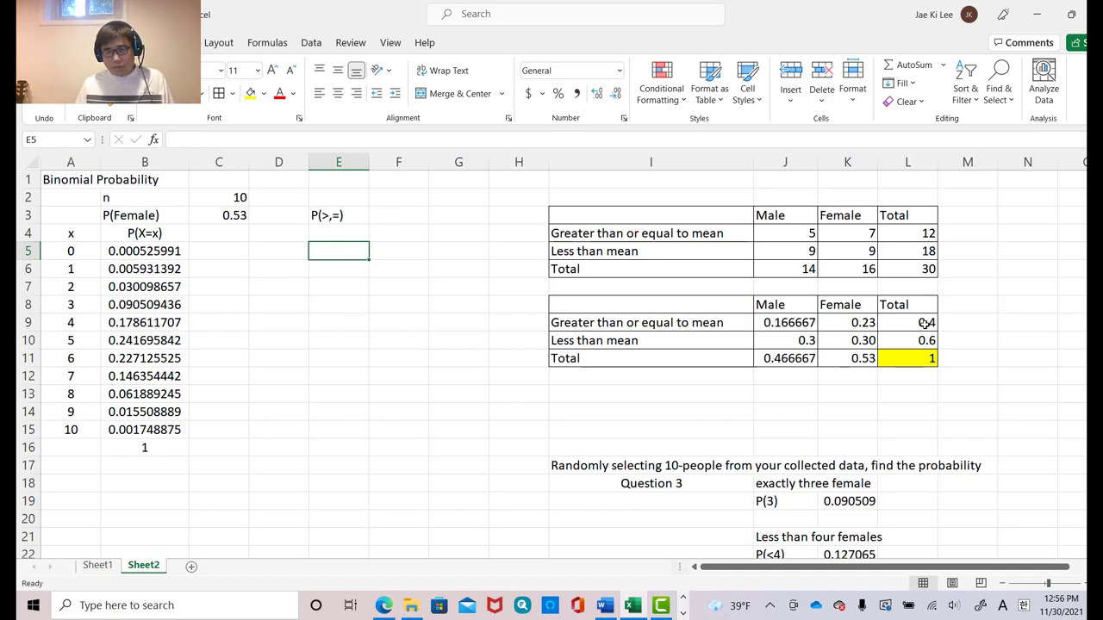
# Step: Enter the probability 0.4 in F3 beside the P(>,=) label
pyautogui.click(390, 220)
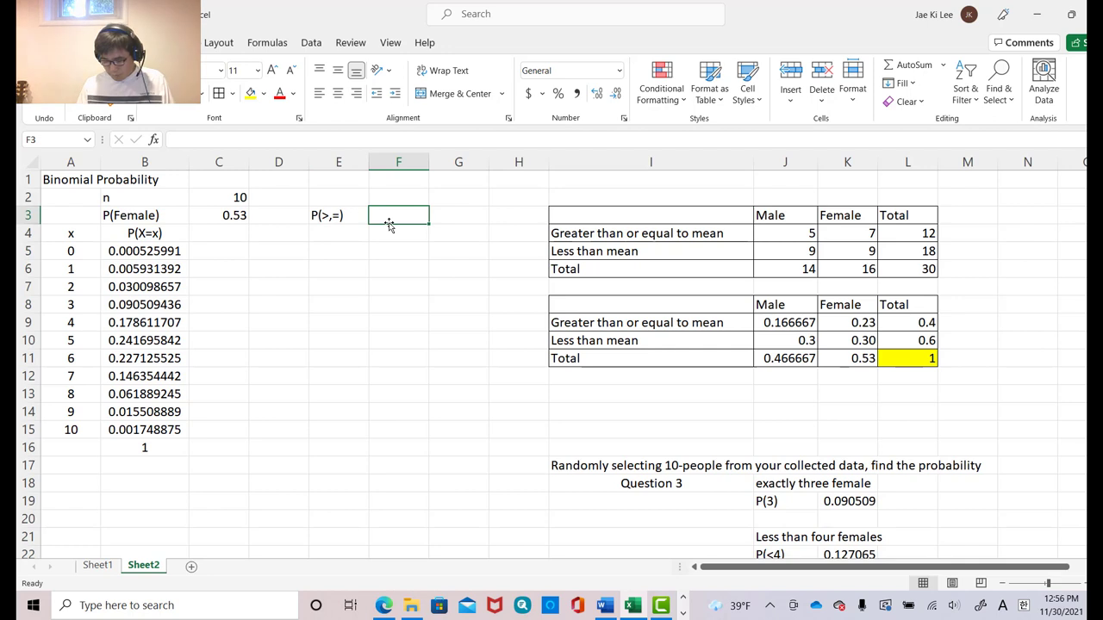
pyautogui.write('0.4')
pyautogui.press('Return')
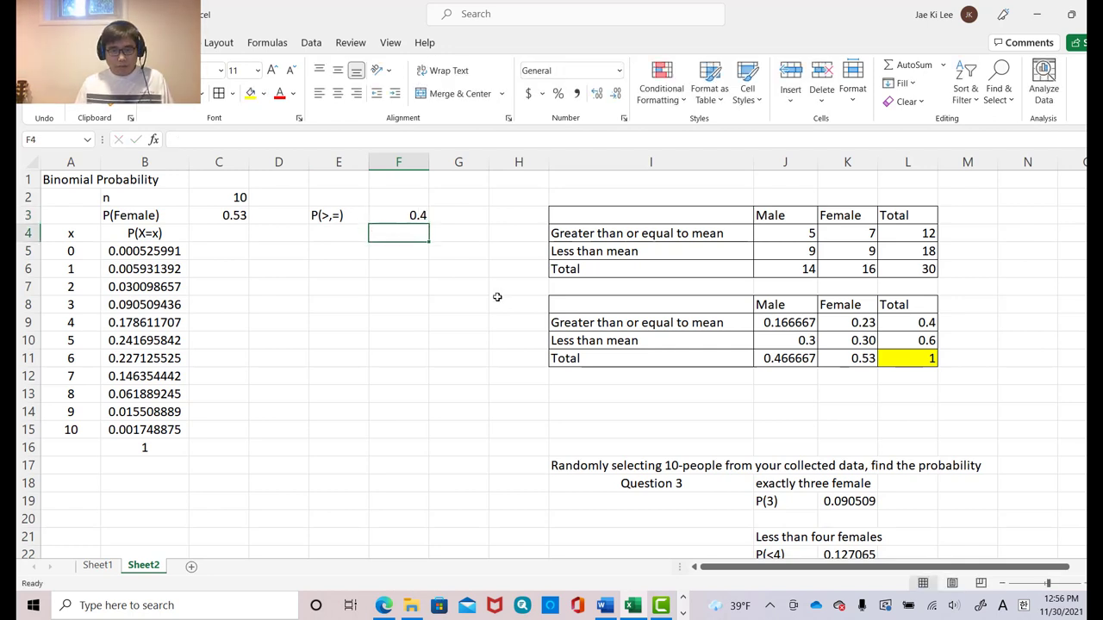
# Step: Calculate the binomial probability for x = 0 in E5 with =BINOM.DIST(A5,C$2,F$3,FALSE)
pyautogui.click(340, 250)
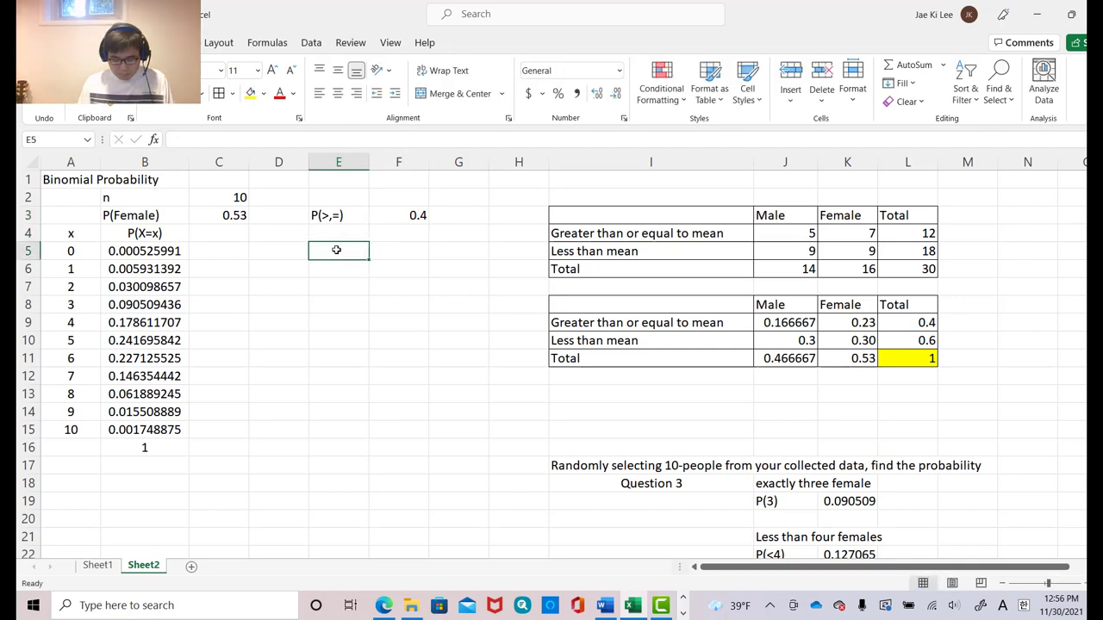
pyautogui.write('=bino')
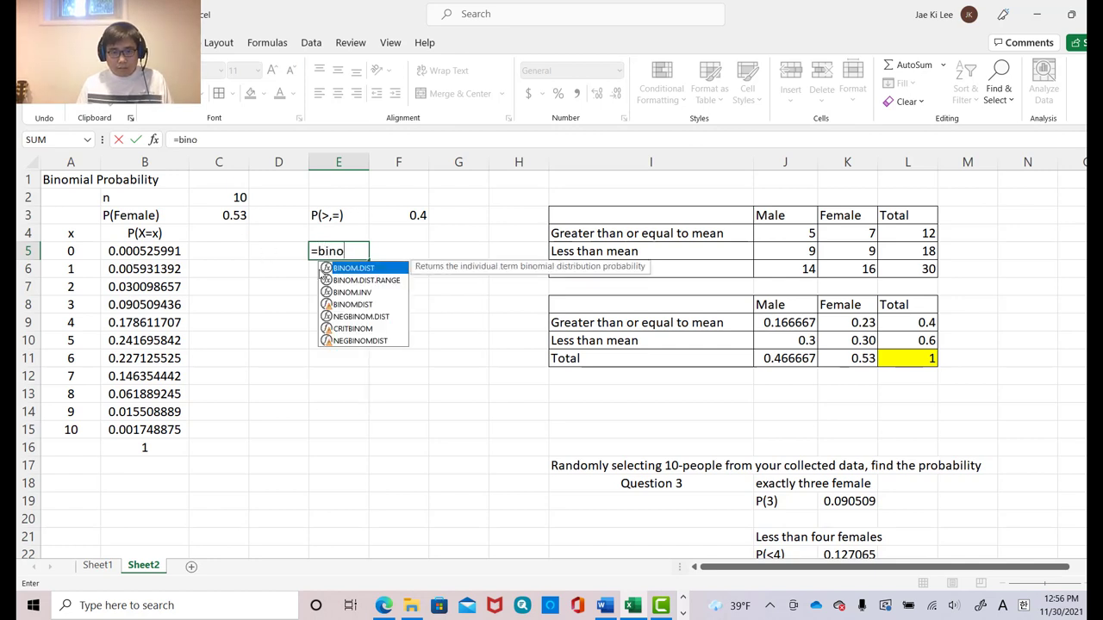
pyautogui.doubleClick(328, 269)
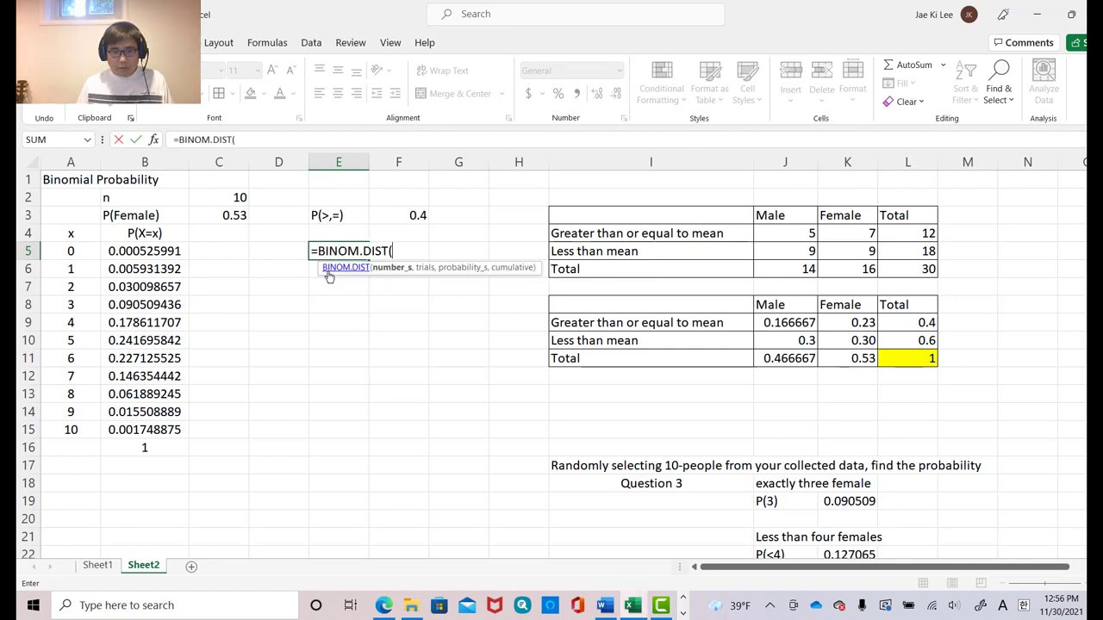
pyautogui.click(79, 250)
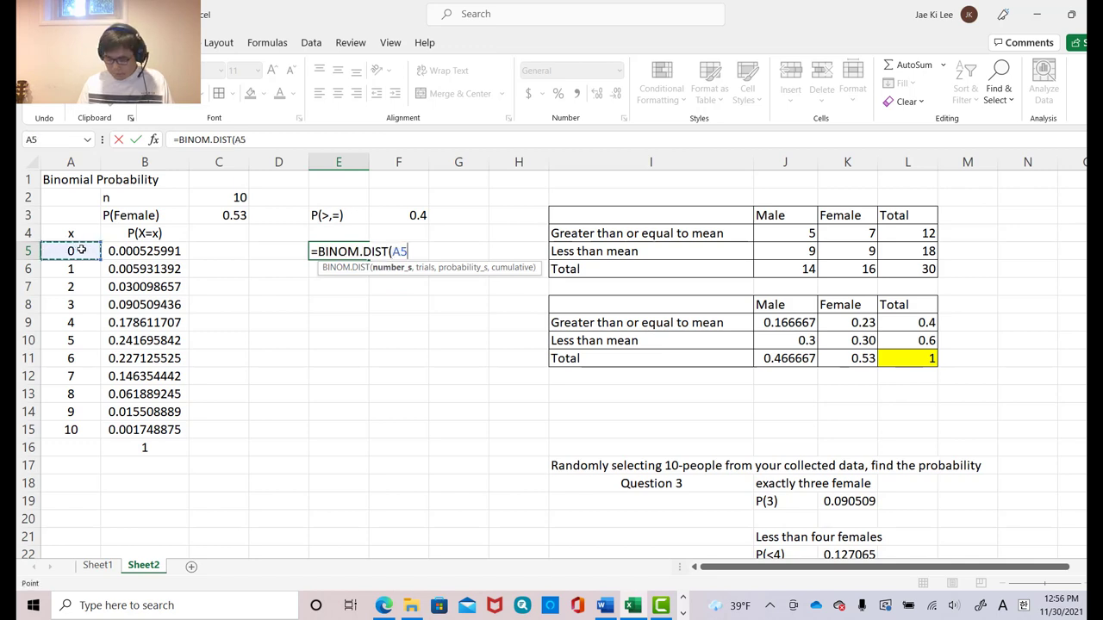
pyautogui.write(',')
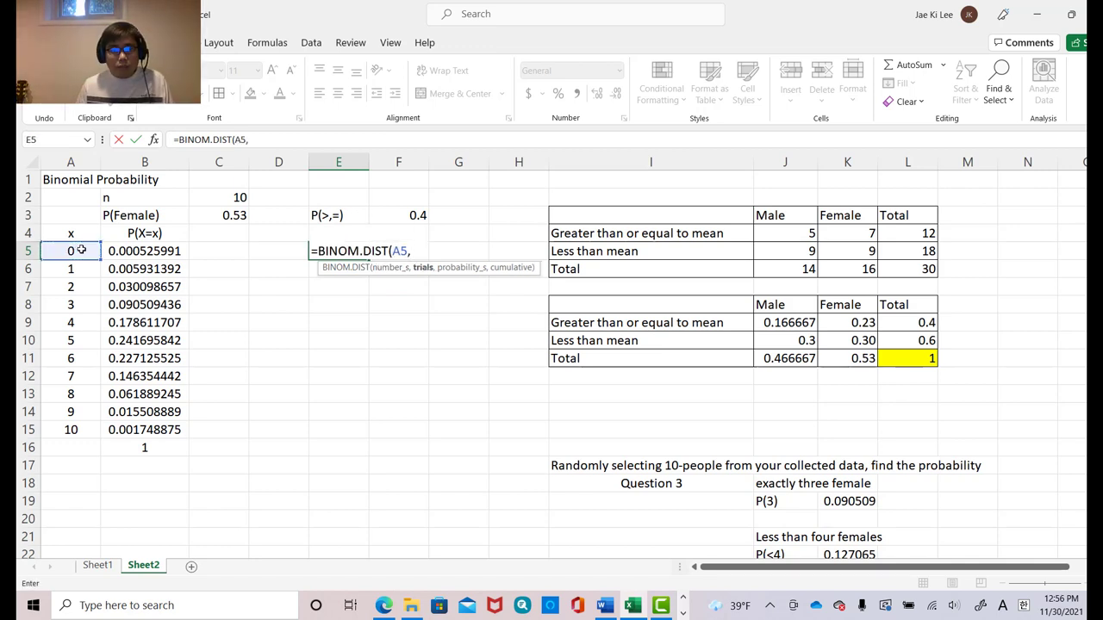
pyautogui.click(226, 200)
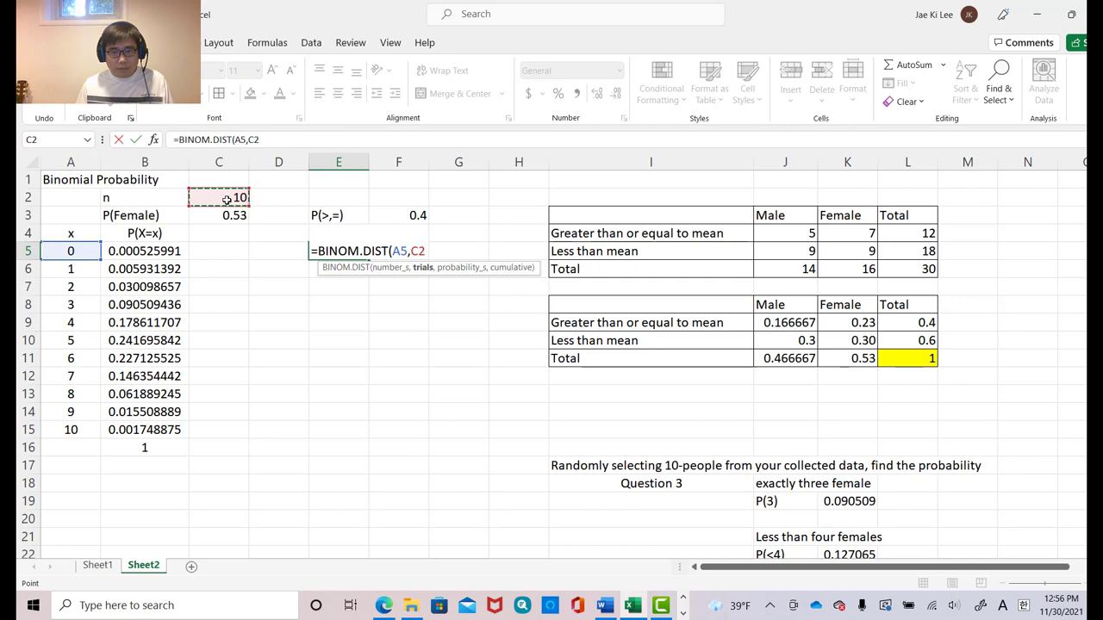
pyautogui.click(419, 250)
pyautogui.write('$')
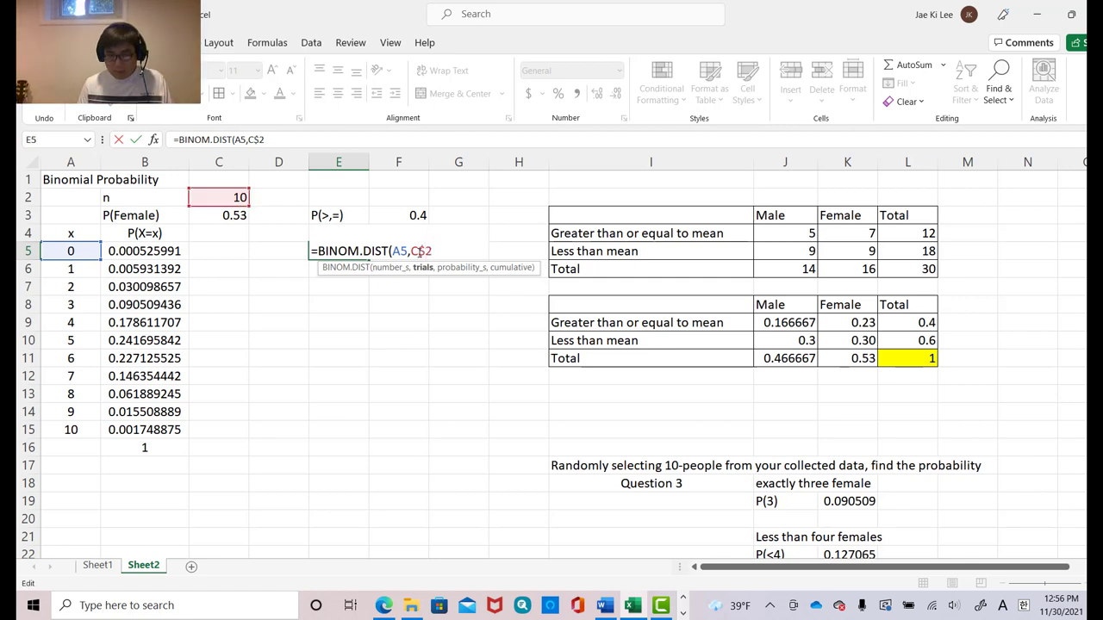
pyautogui.press('Right')
pyautogui.write(',')
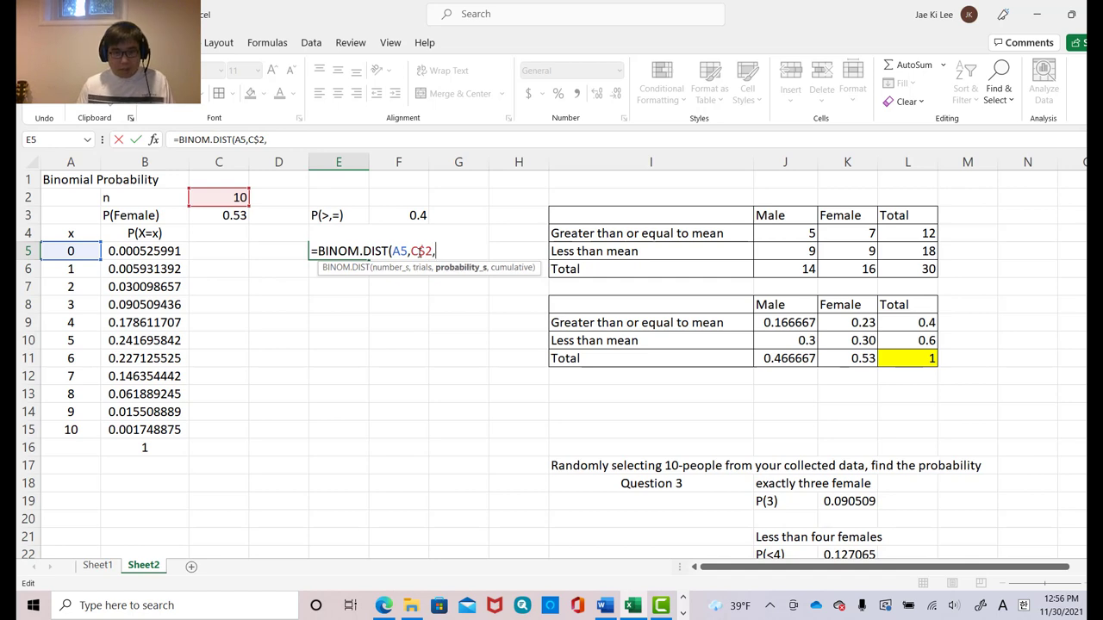
pyautogui.click(416, 216)
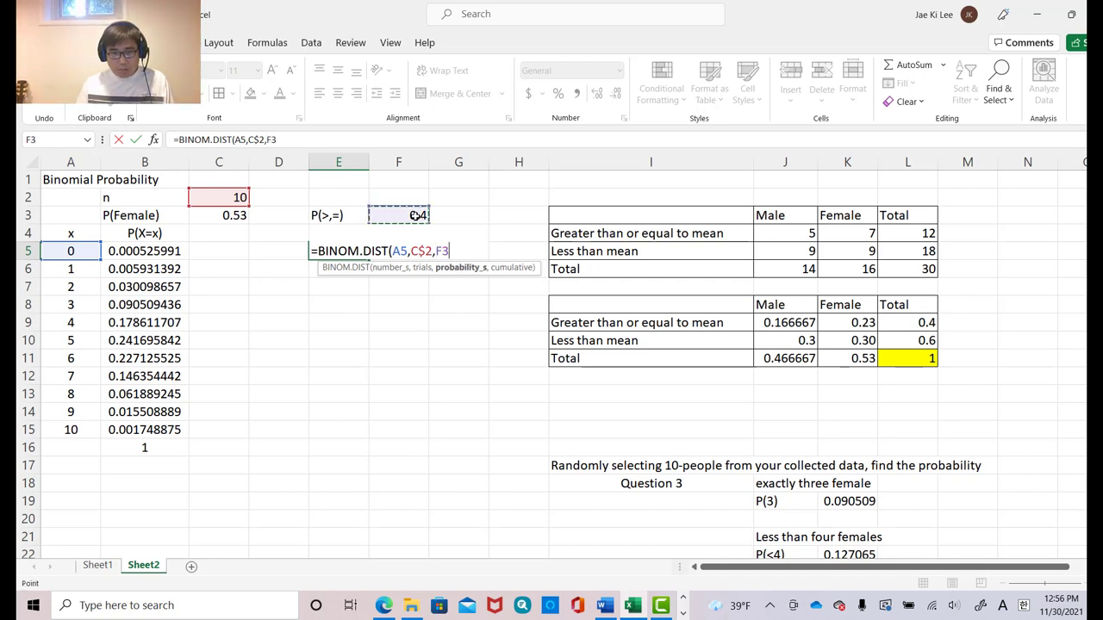
pyautogui.click(441, 251)
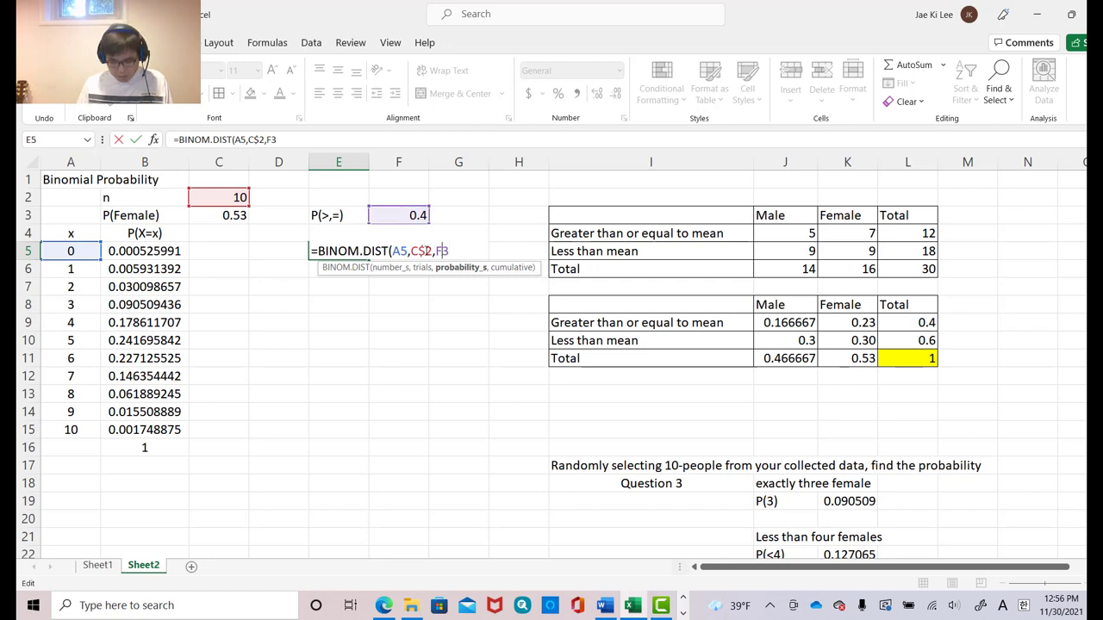
pyautogui.write('$2')
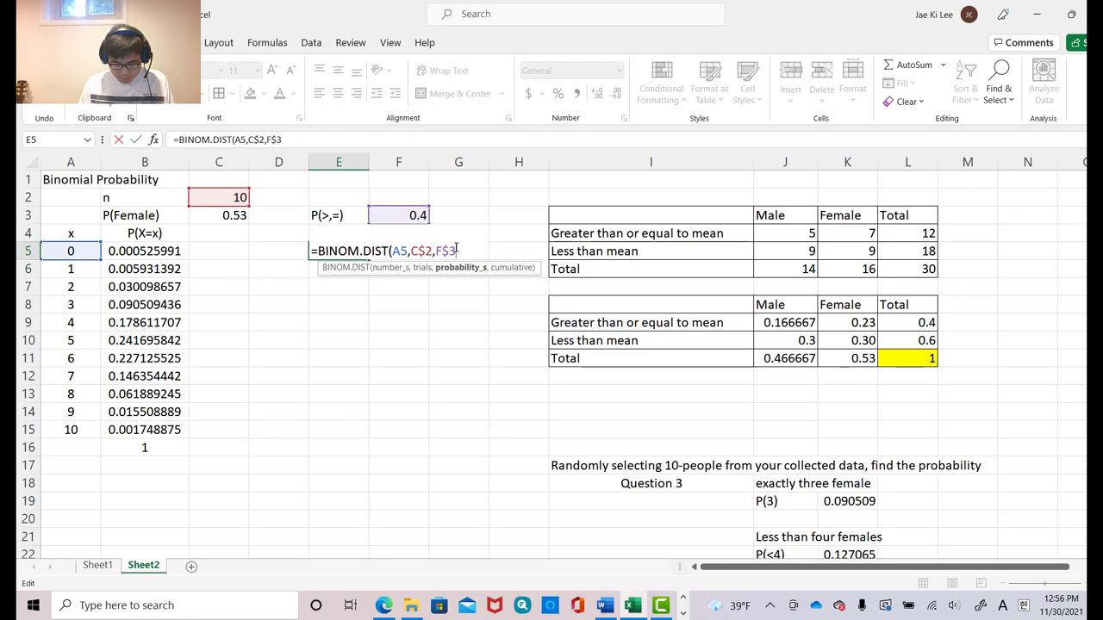
pyautogui.write(',')
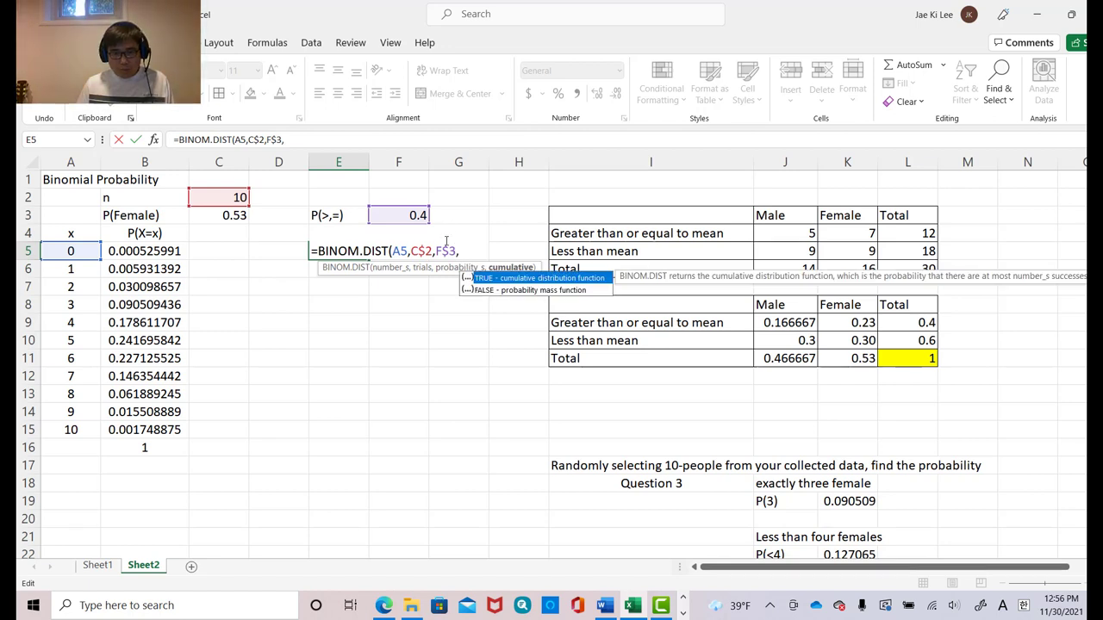
pyautogui.doubleClick(484, 291)
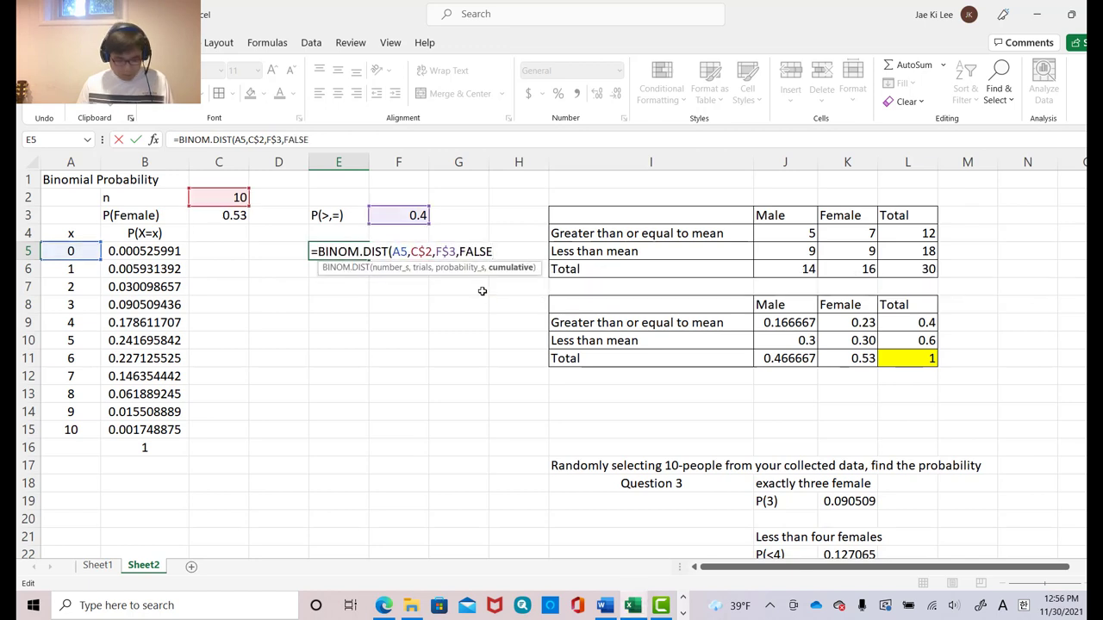
pyautogui.write(')')
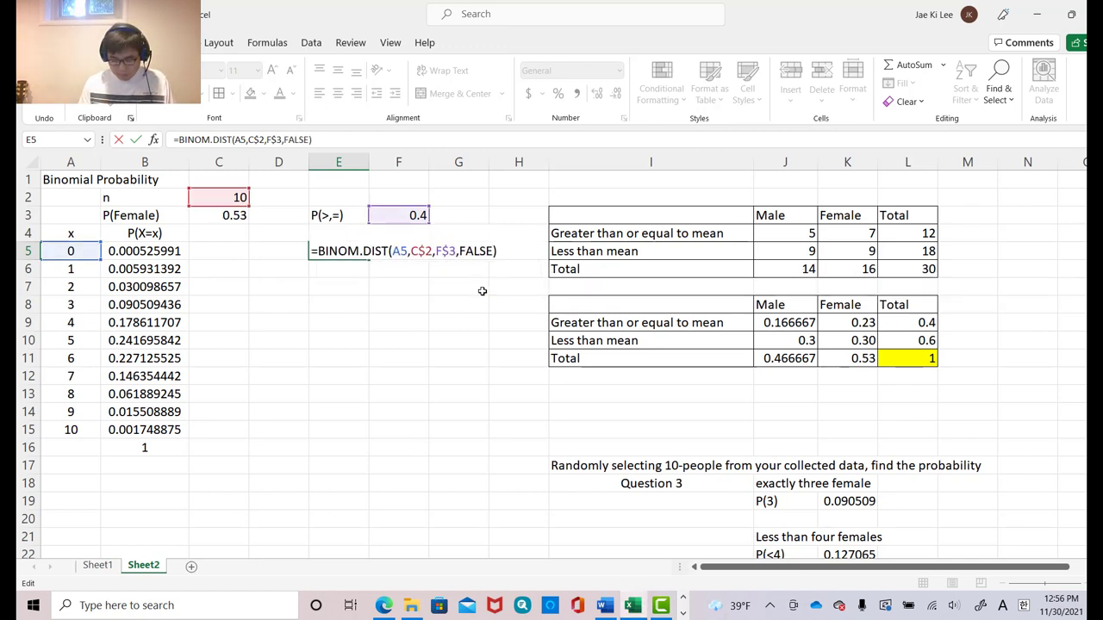
pyautogui.press('Return')
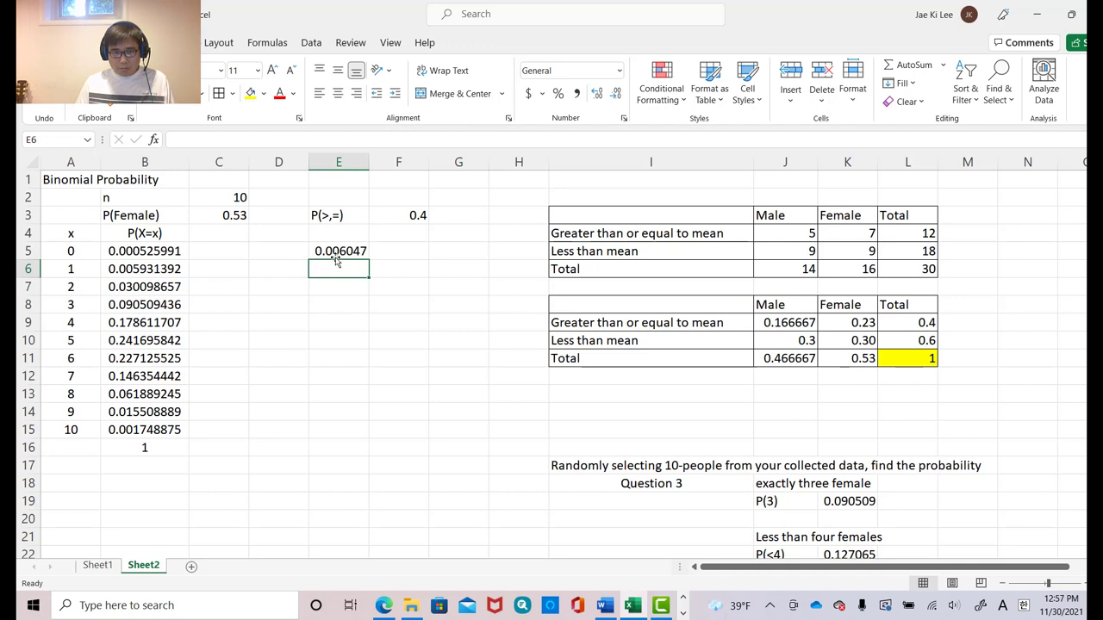
# Step: Fill the E5 binomial formula down through E15 to cover x = 1 to 10
pyautogui.click(358, 253)
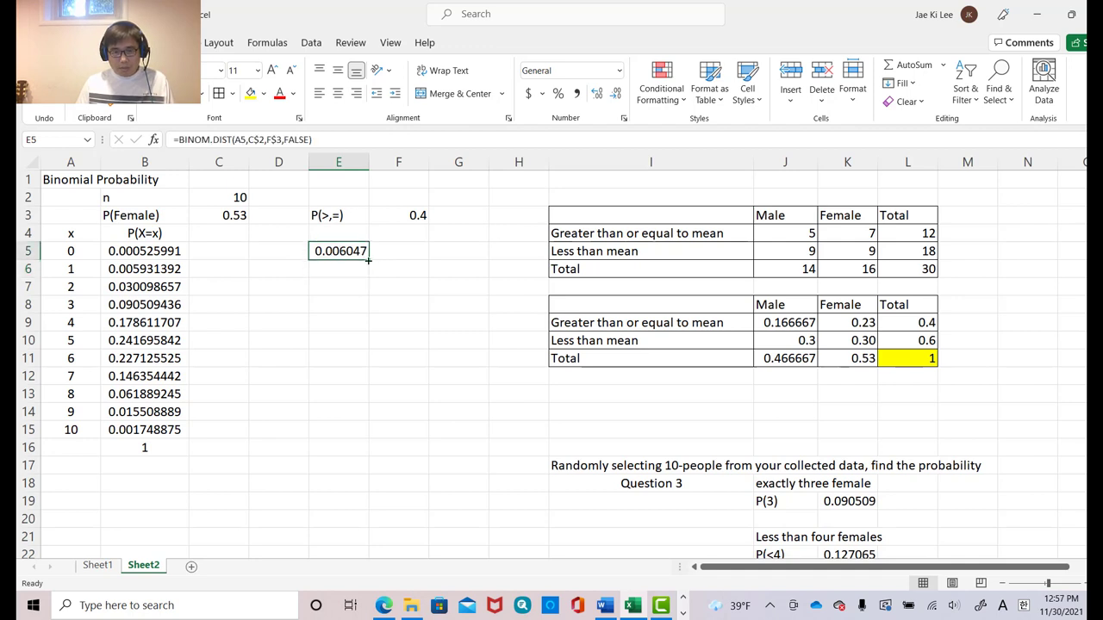
pyautogui.moveTo(367, 260); pyautogui.dragTo(380, 442)
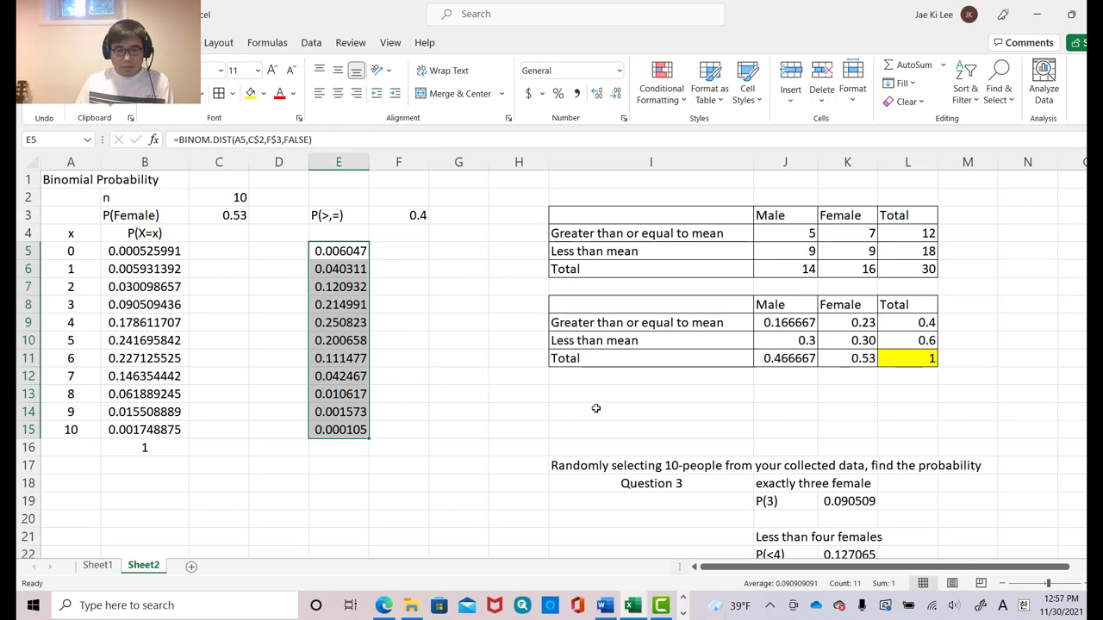
# Step: Label J27 as P(exactly 6) under the first part of Question 4
pyautogui.scroll(-3, 596, 409)
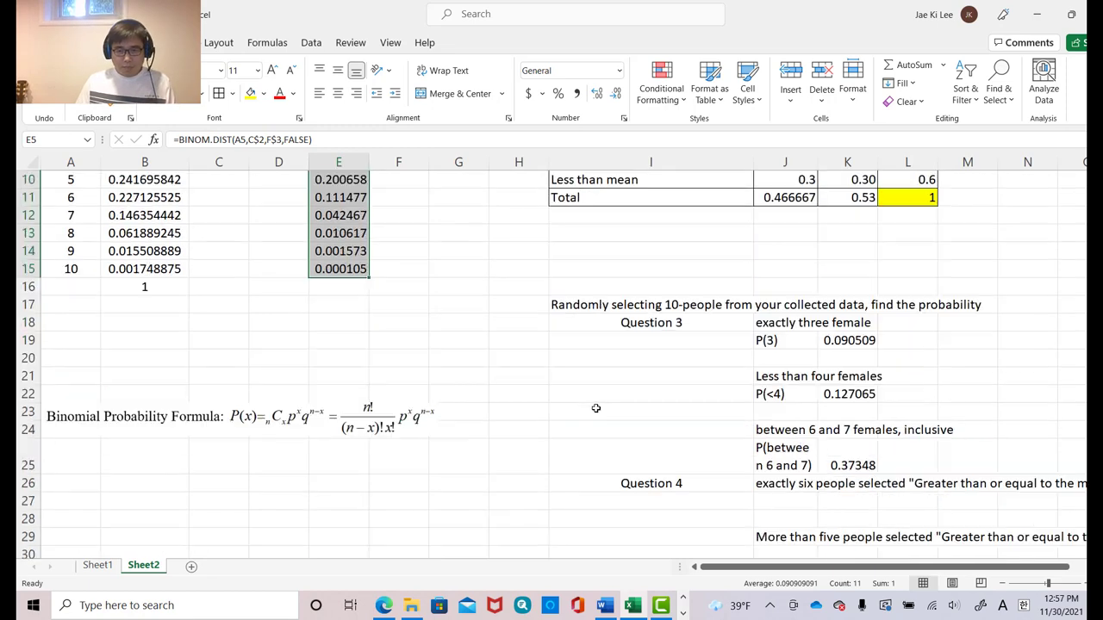
pyautogui.click(781, 500)
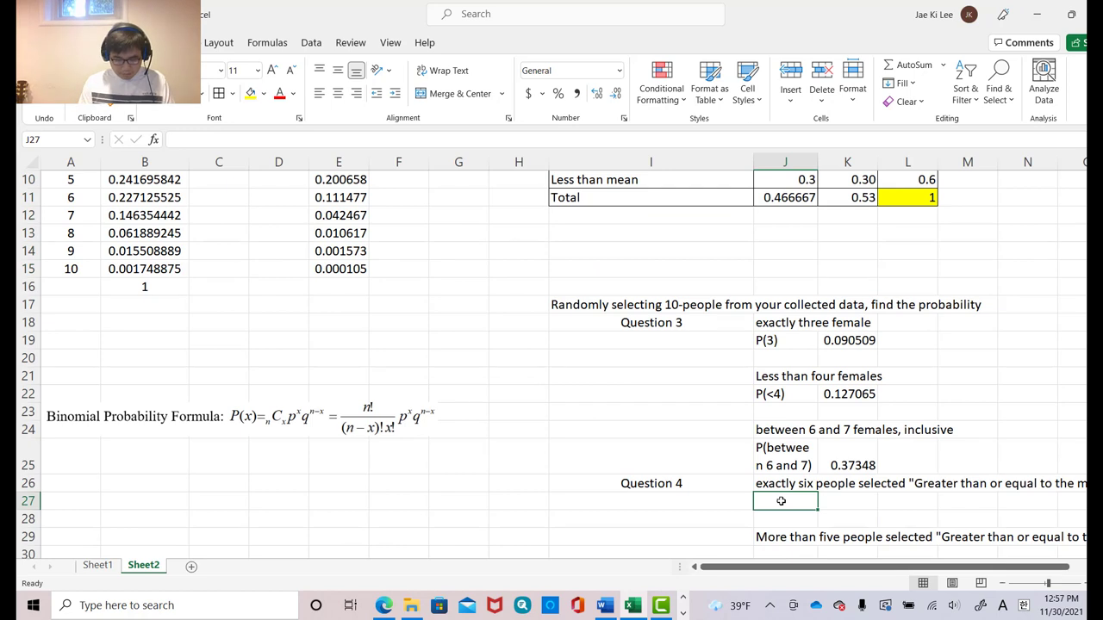
pyautogui.write('P')
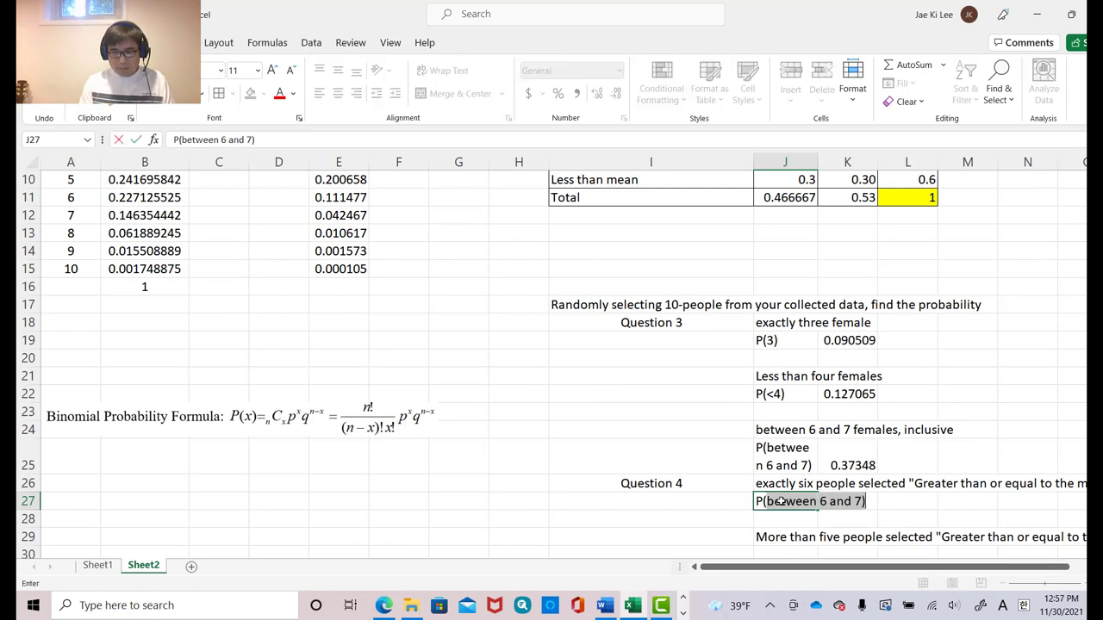
pyautogui.write('(exactl')
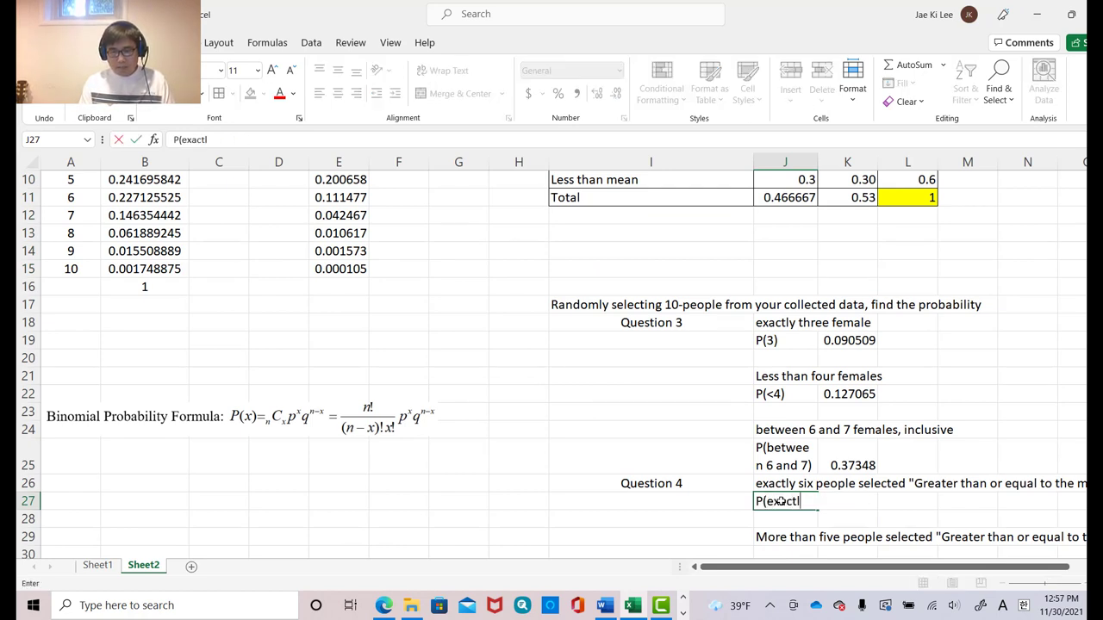
pyautogui.write('y 6')
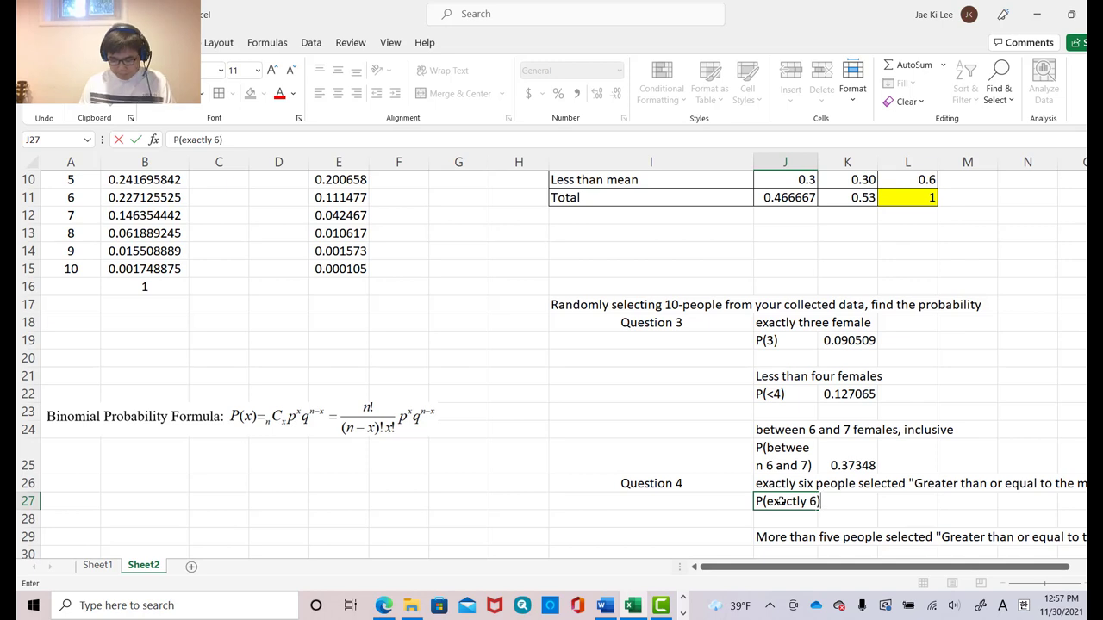
pyautogui.write(')')
pyautogui.press('Tab')
# Step: Link K27 to the x = 6 probability of the P(>,=) table with =E11
pyautogui.write('=')
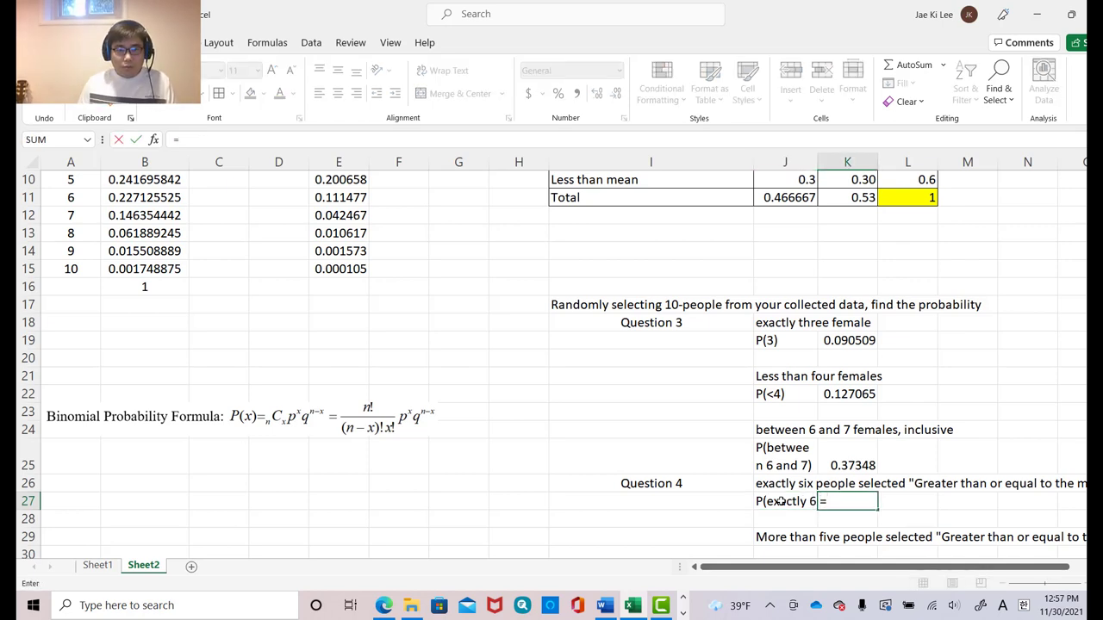
pyautogui.click(317, 198)
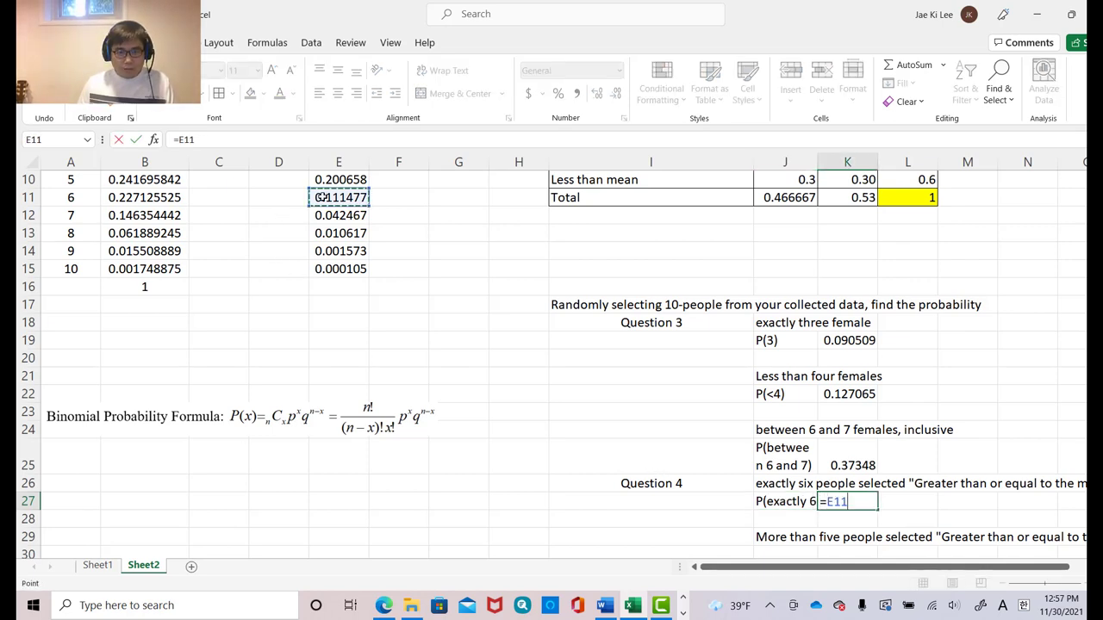
pyautogui.press('Return')
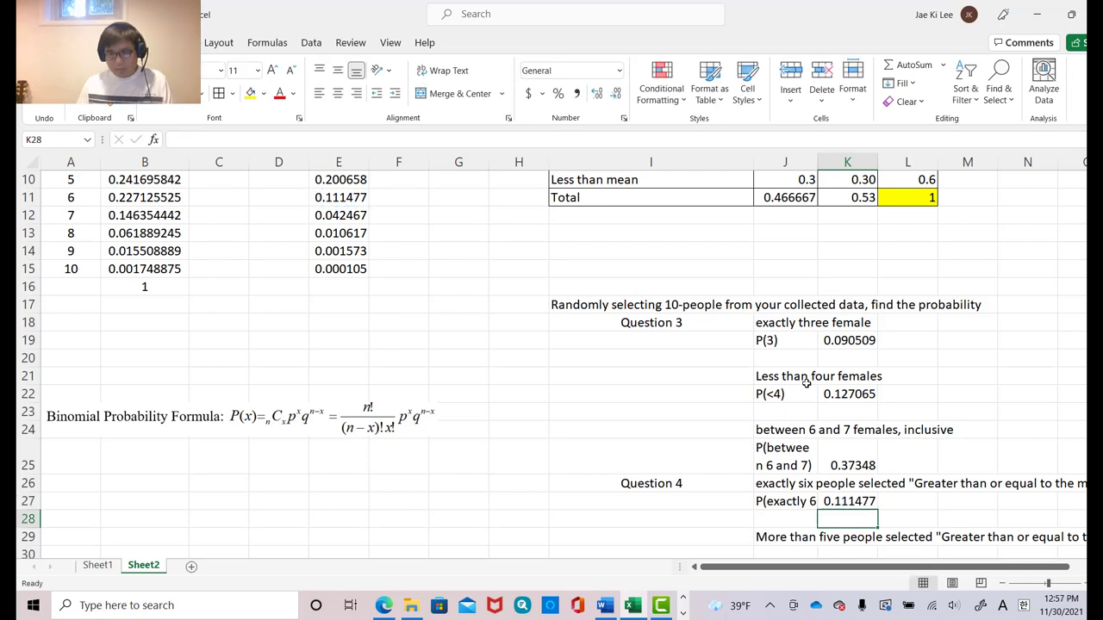
# Step: Label J30 as P(more than 5) under the second part of Question 4
pyautogui.scroll(-2, 806, 385)
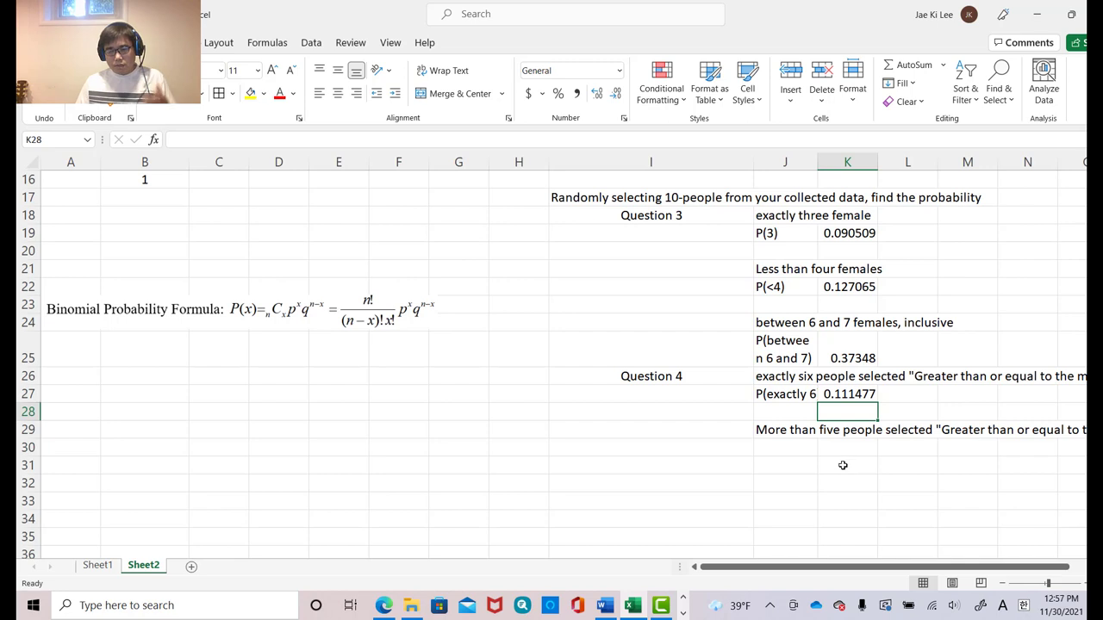
pyautogui.click(794, 438)
pyautogui.click(797, 448)
pyautogui.write('P')
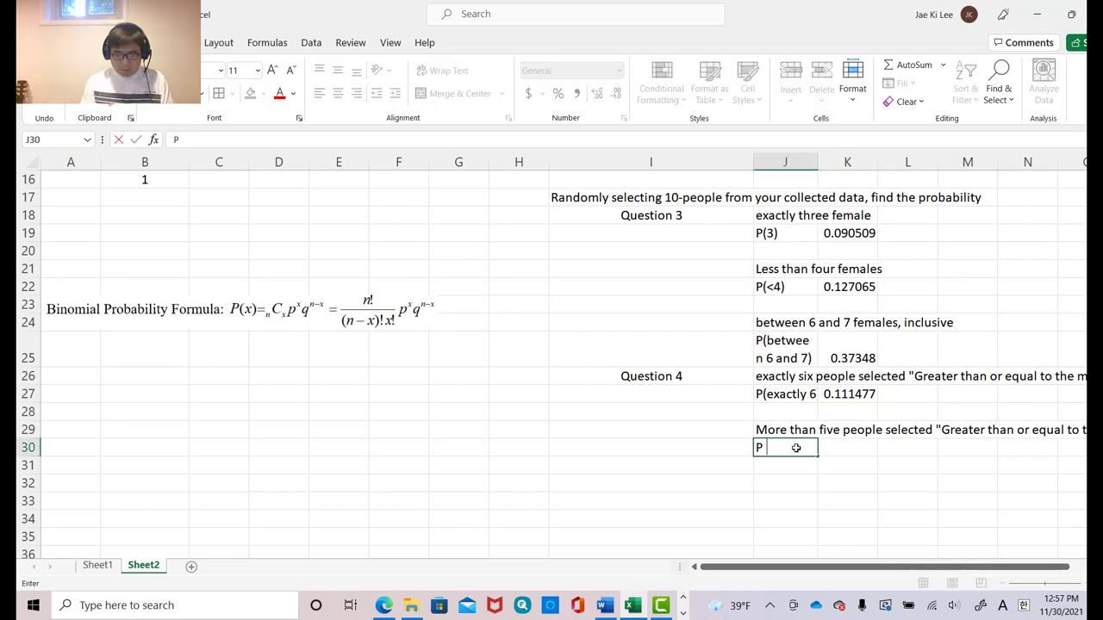
pyautogui.write('(more than 5')
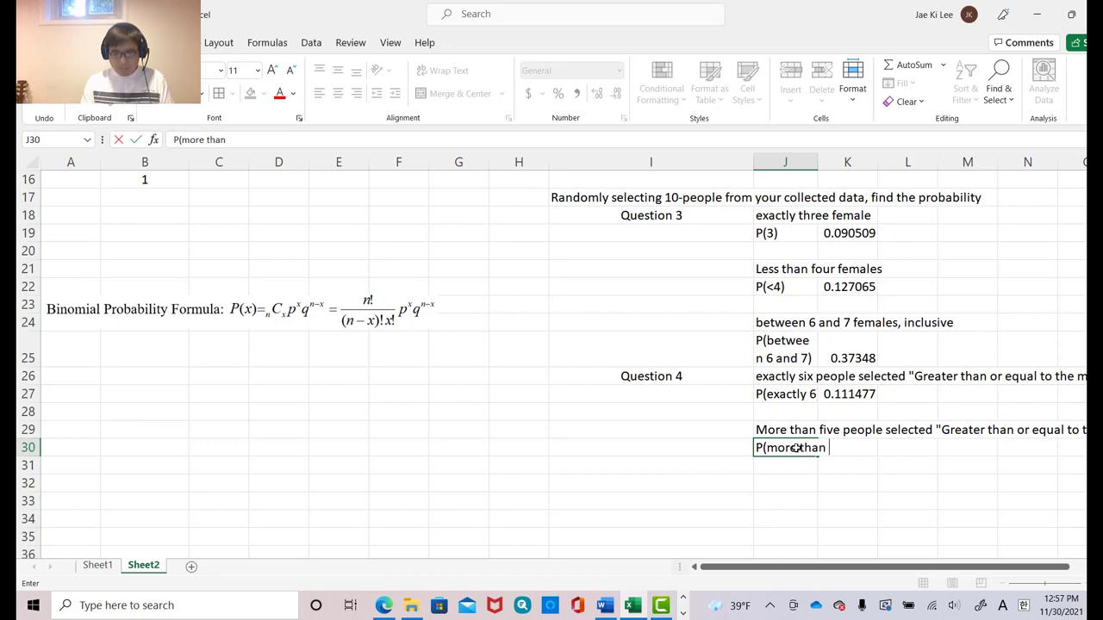
pyautogui.press('Tab')
pyautogui.press('Tab')
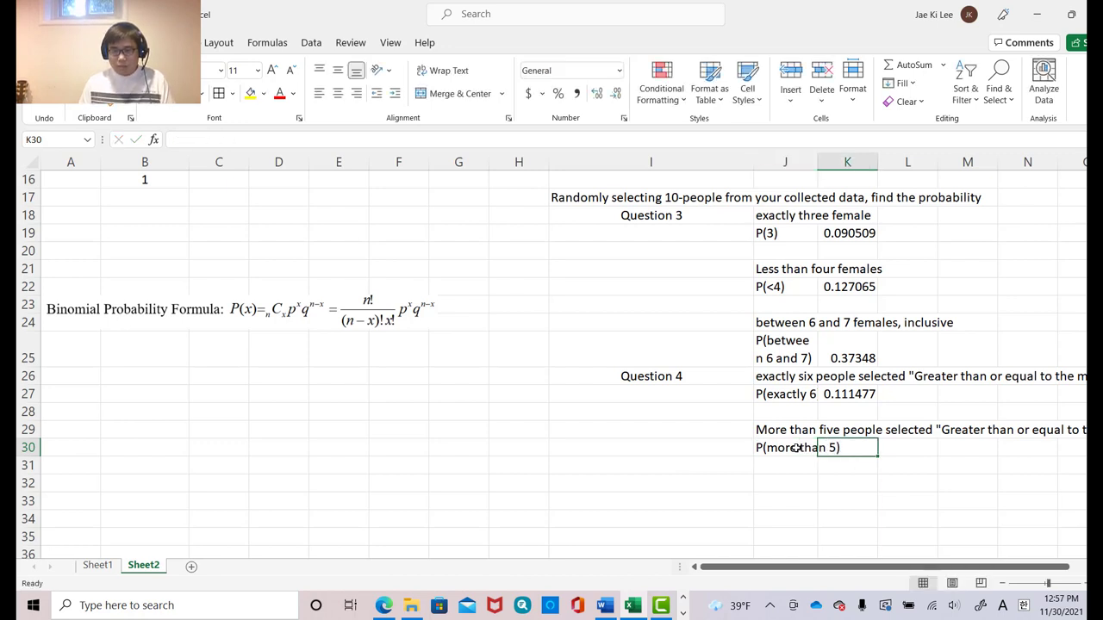
pyautogui.write('=')
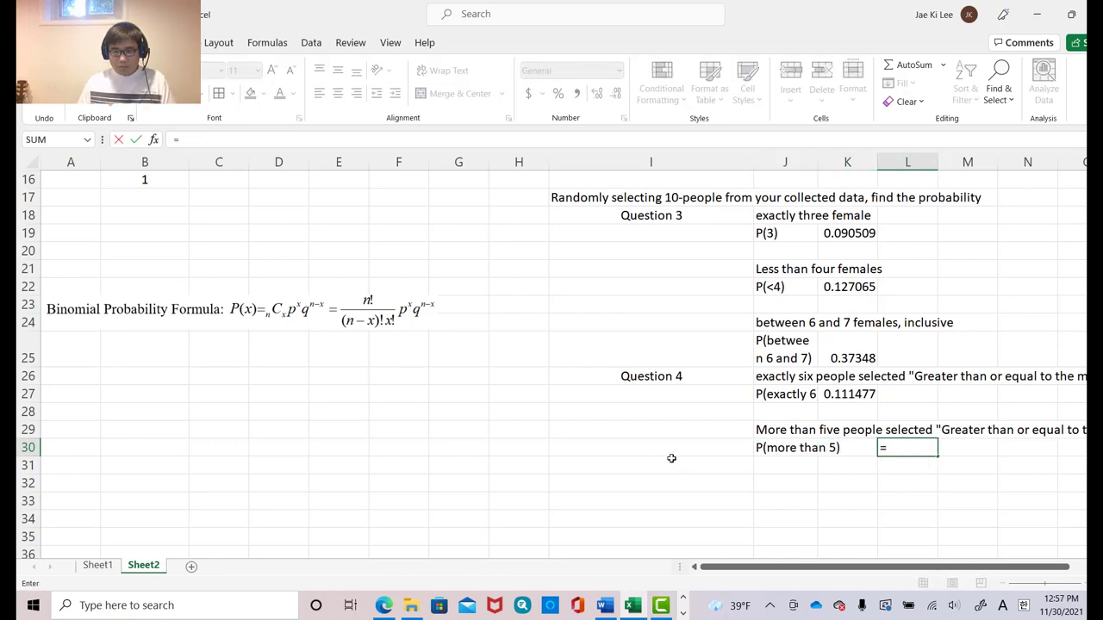
pyautogui.press('BackSpace')
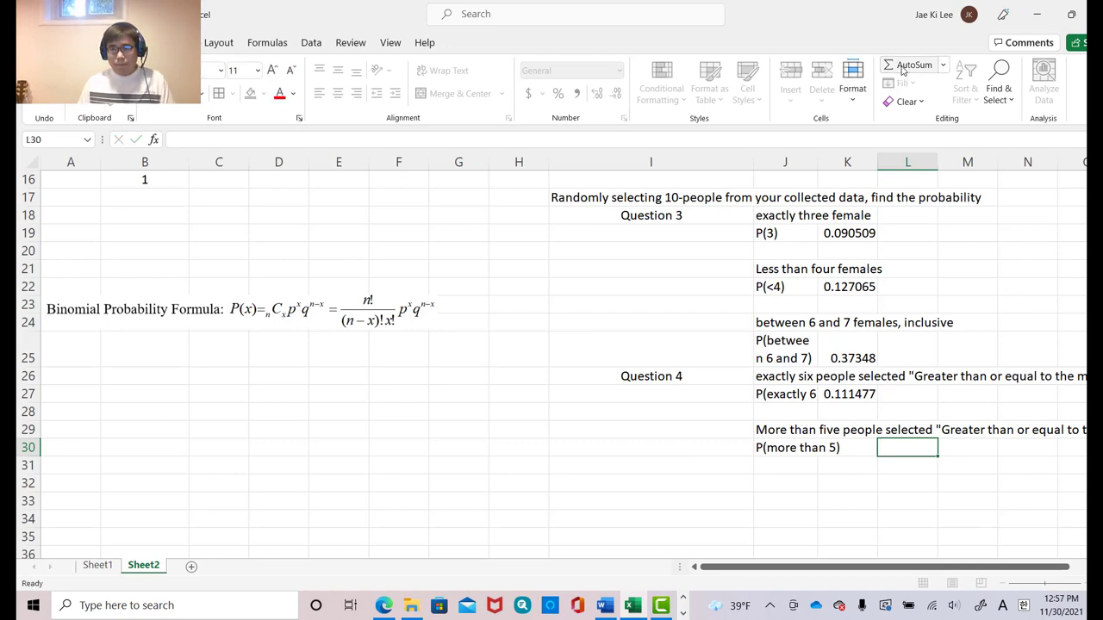
pyautogui.press('Escape')
pyautogui.scroll(5, 261, 313)
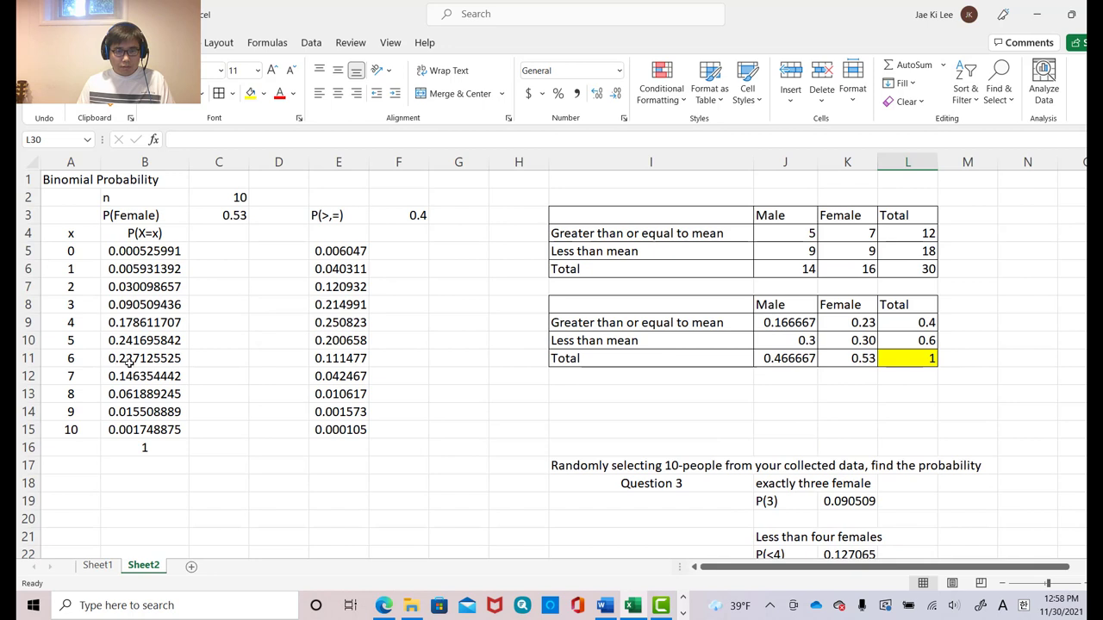
pyautogui.moveTo(325, 360); pyautogui.dragTo(335, 428)
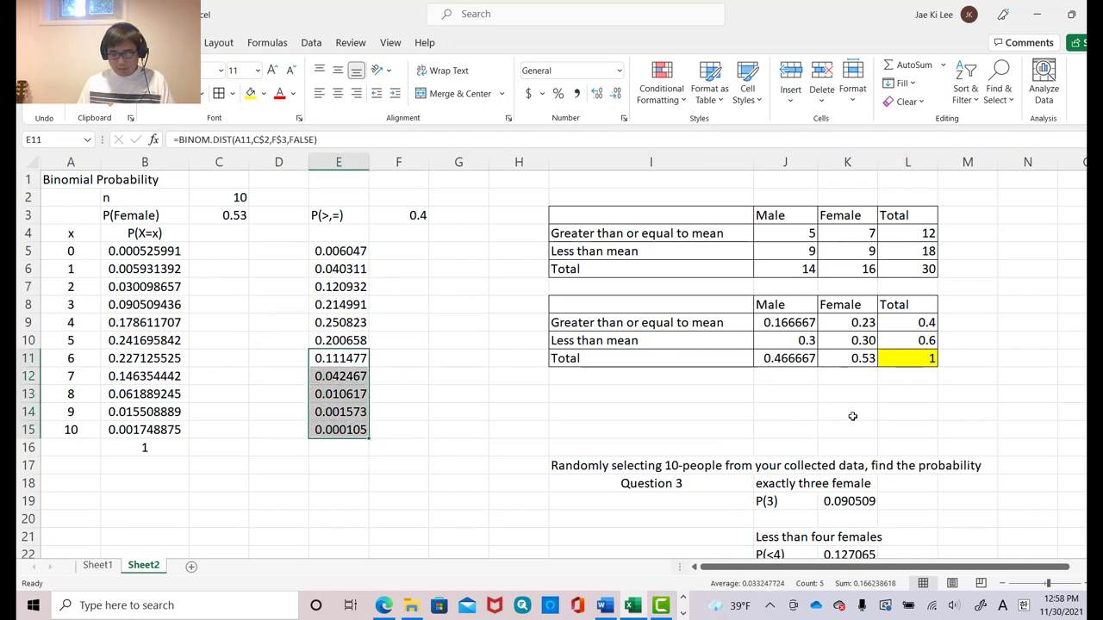
pyautogui.press('Return')
# Step: Calculate the probability of more than five in L30 with =SUM(E11:E15)
pyautogui.scroll(-3, 1078, 492)
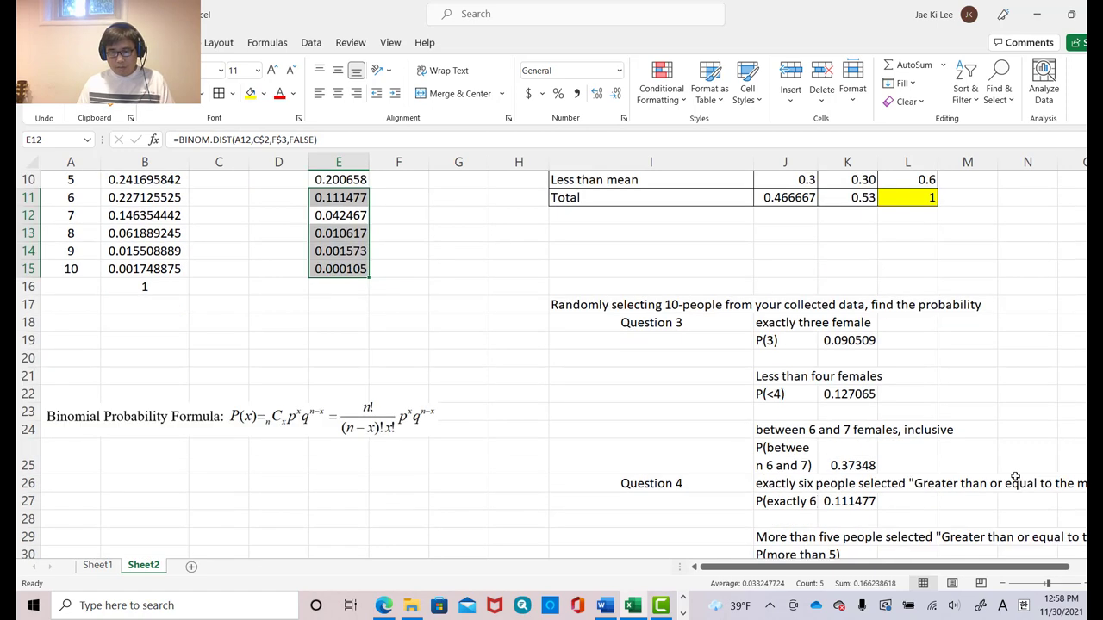
pyautogui.scroll(-3, 1013, 476)
pyautogui.scroll(2, 1004, 470)
pyautogui.click(900, 508)
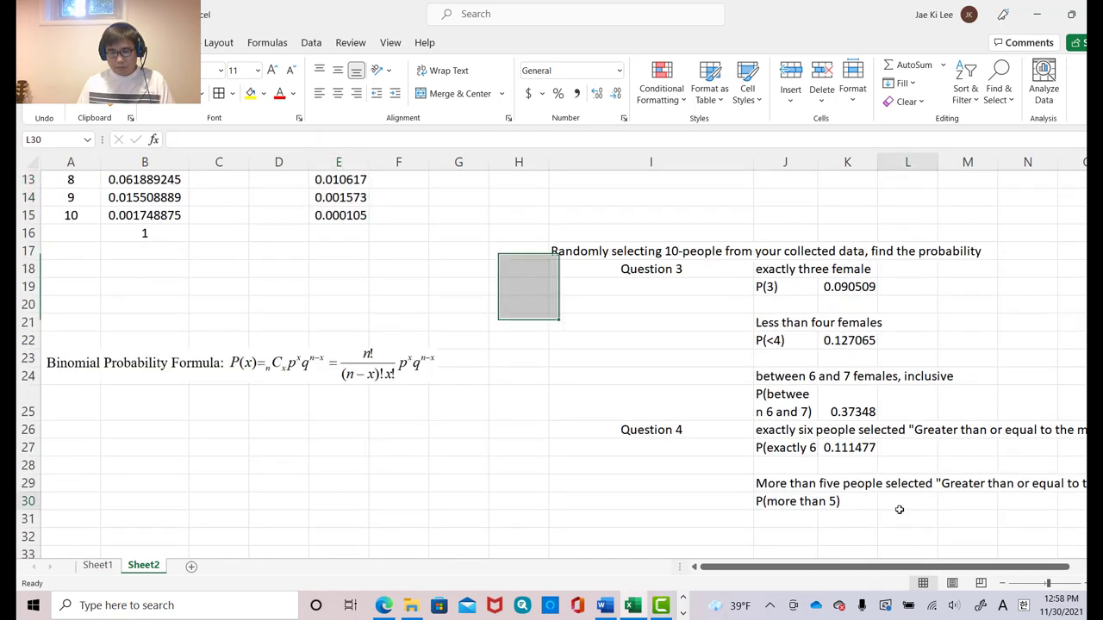
pyautogui.click(909, 65)
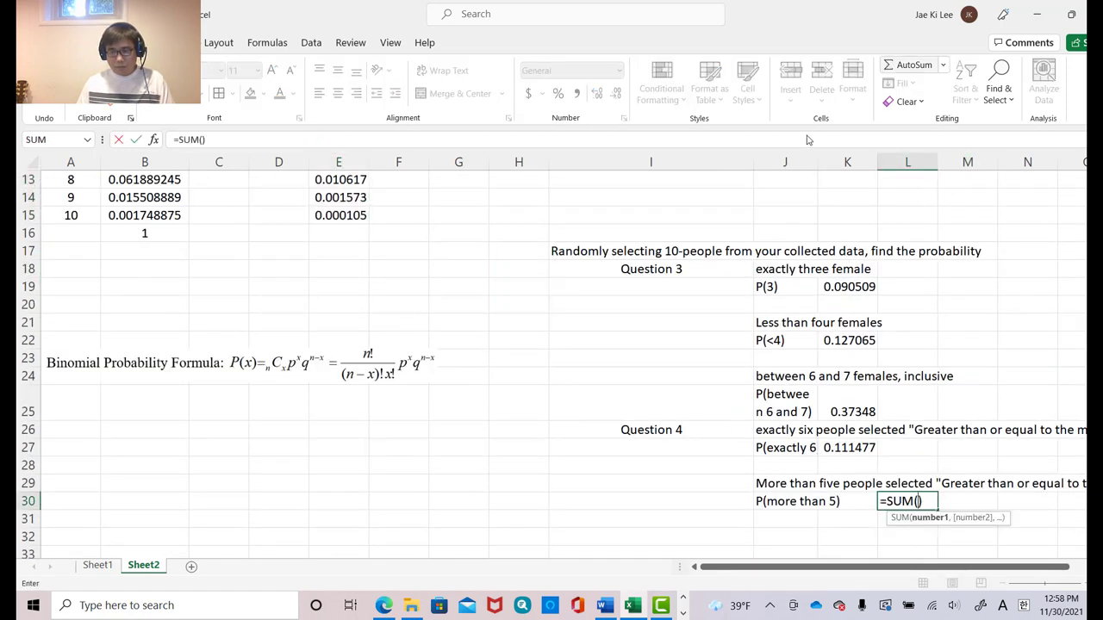
pyautogui.scroll(2, 193, 274)
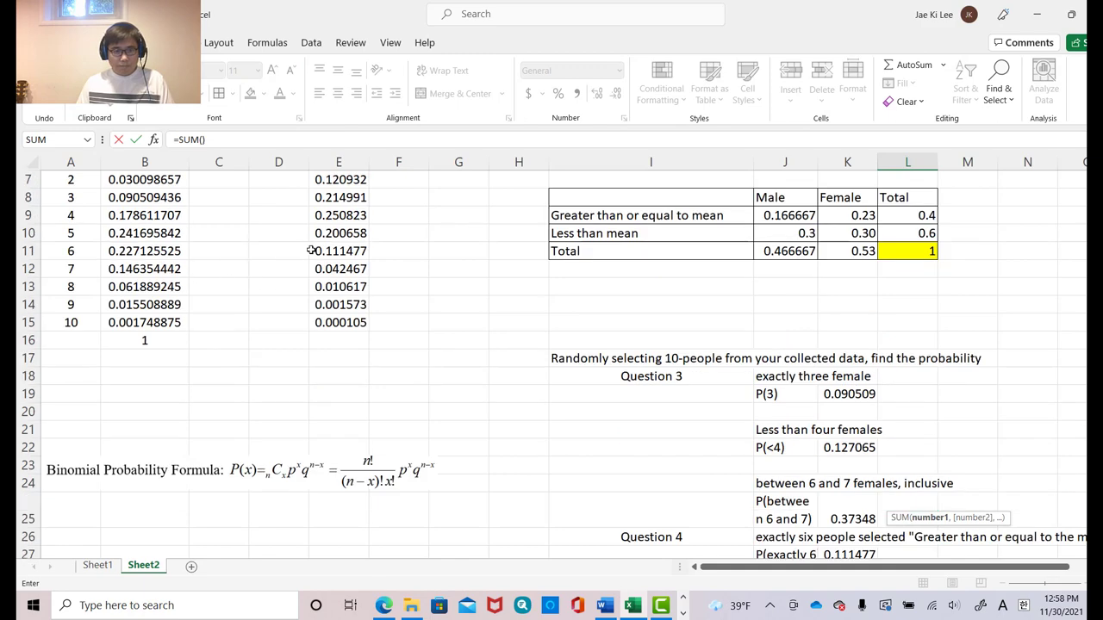
pyautogui.moveTo(320, 250); pyautogui.dragTo(326, 325)
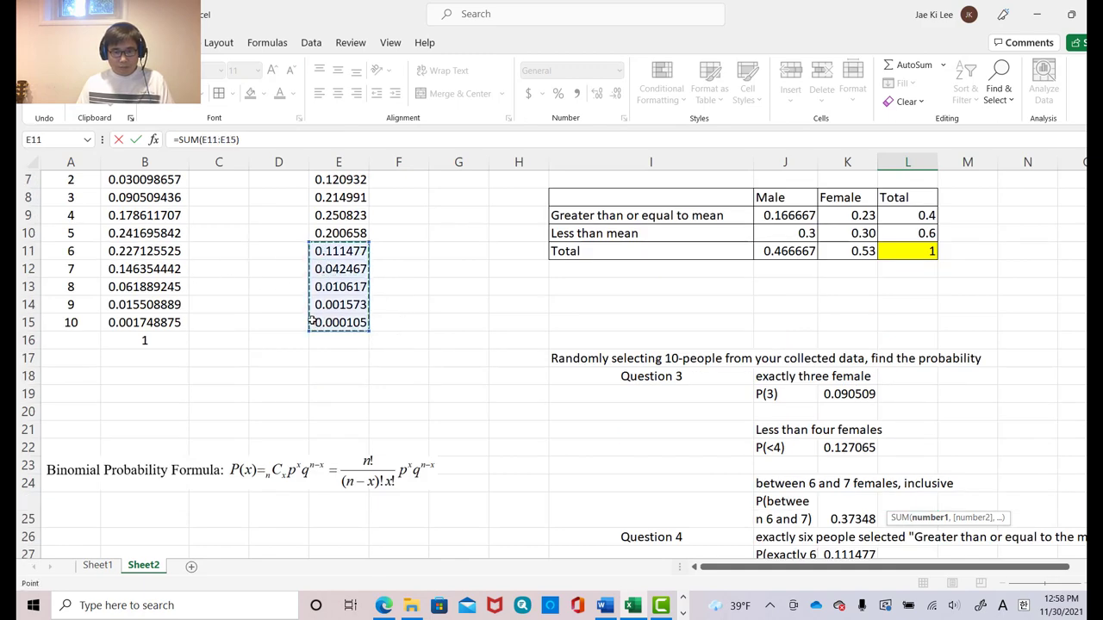
pyautogui.press('Return')
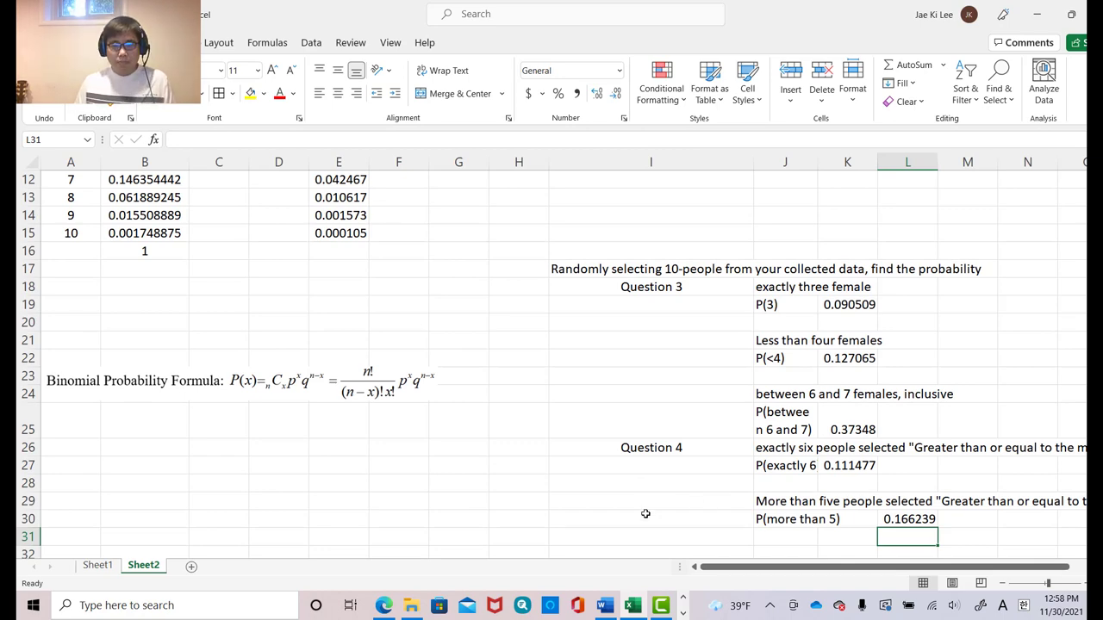
pyautogui.scroll(4, 645, 513)
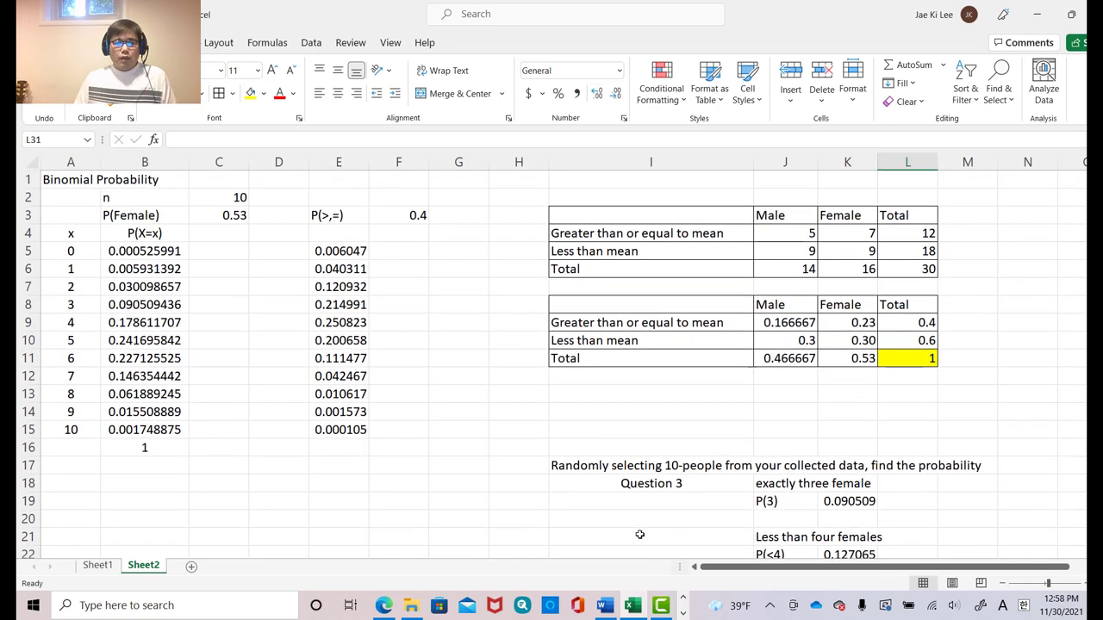